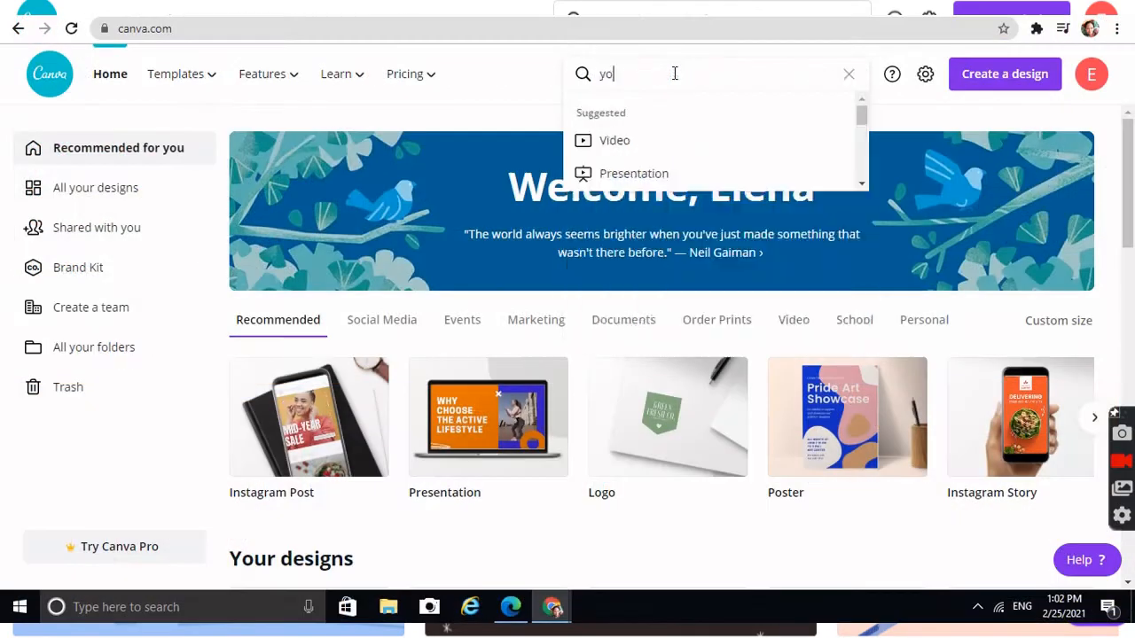
Search the designs for YouTube and choose the YouTube Channel Art suggestion
type("uu")
key("BackSpace")
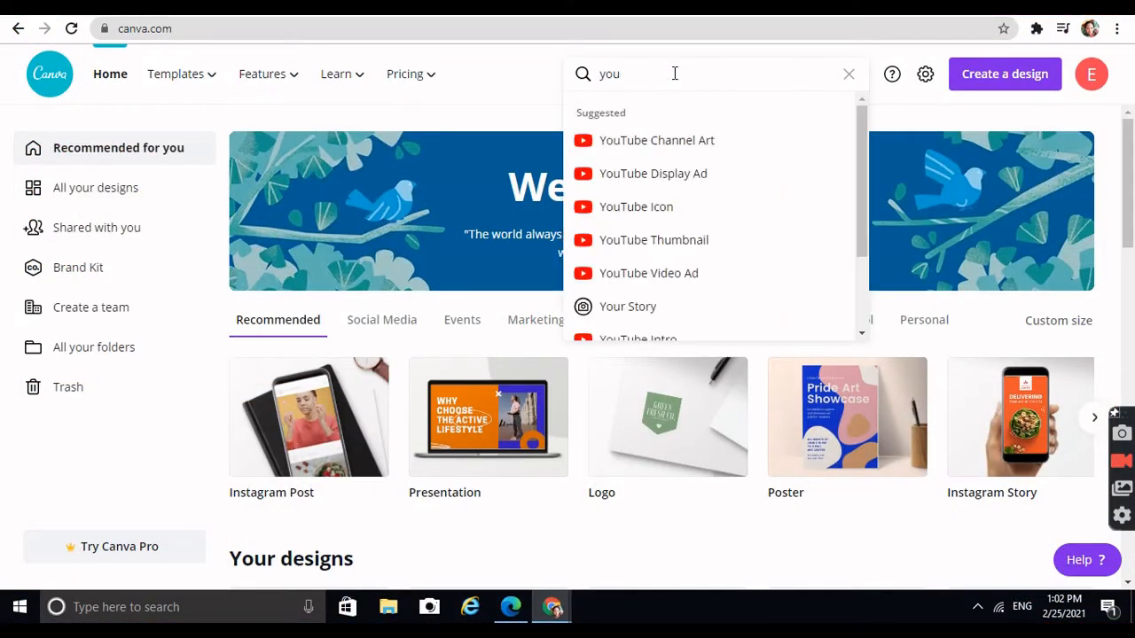
left_click(677, 140)
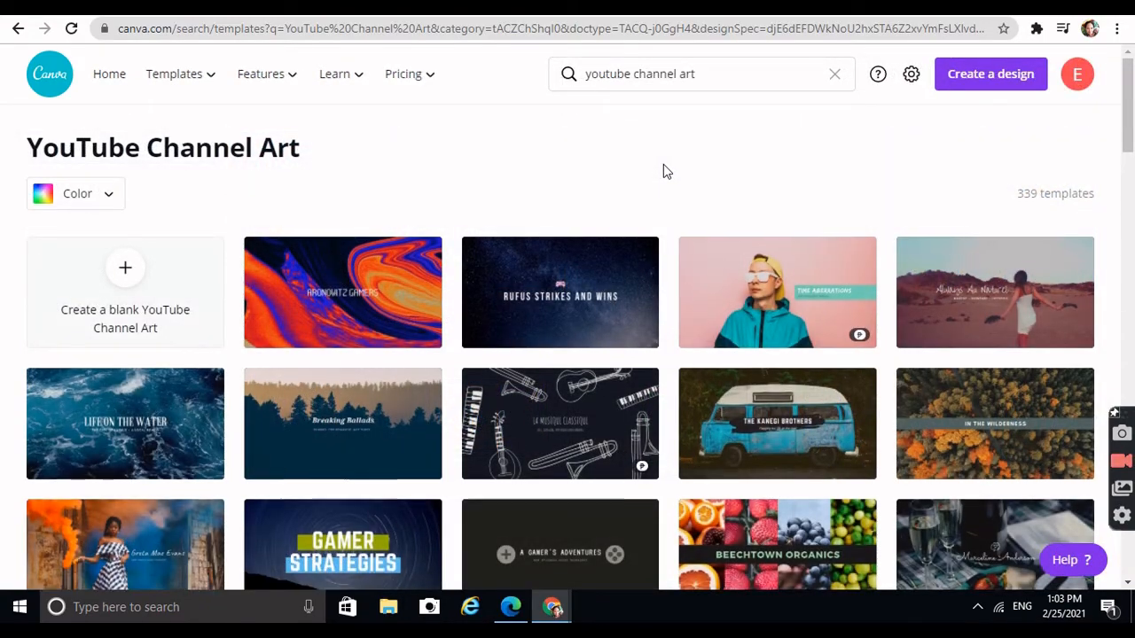
Browse the YouTube Channel Art templates and open the yellow "The Know Show" template
scroll(665, 168, "down", 1)
scroll(665, 170, "down", 1)
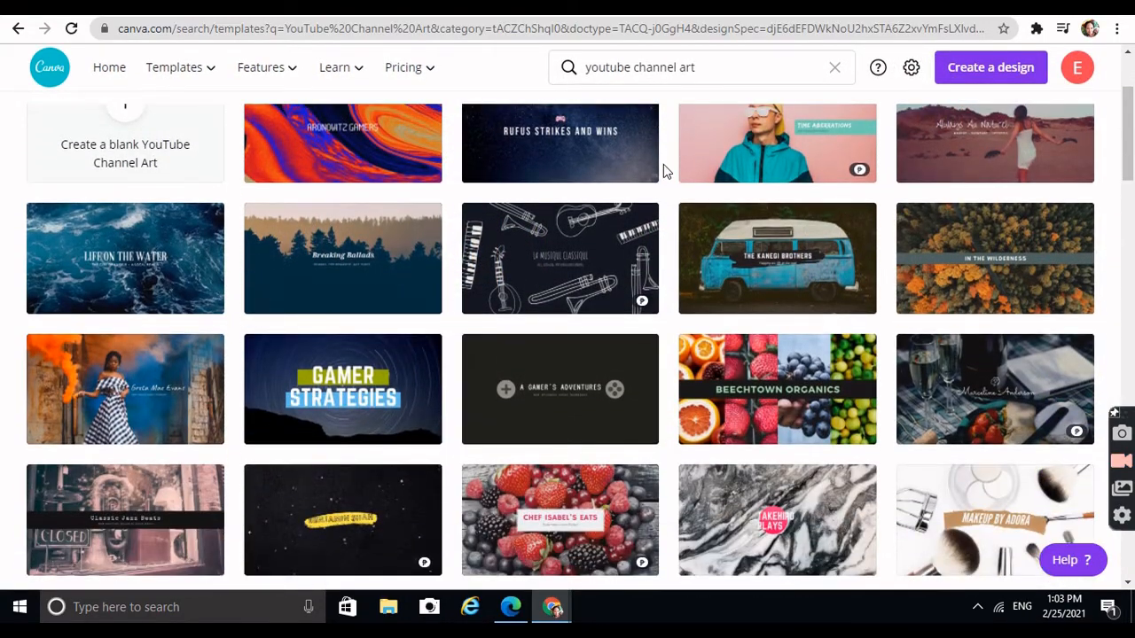
scroll(665, 170, "down", 1)
scroll(663, 165, "down", 1)
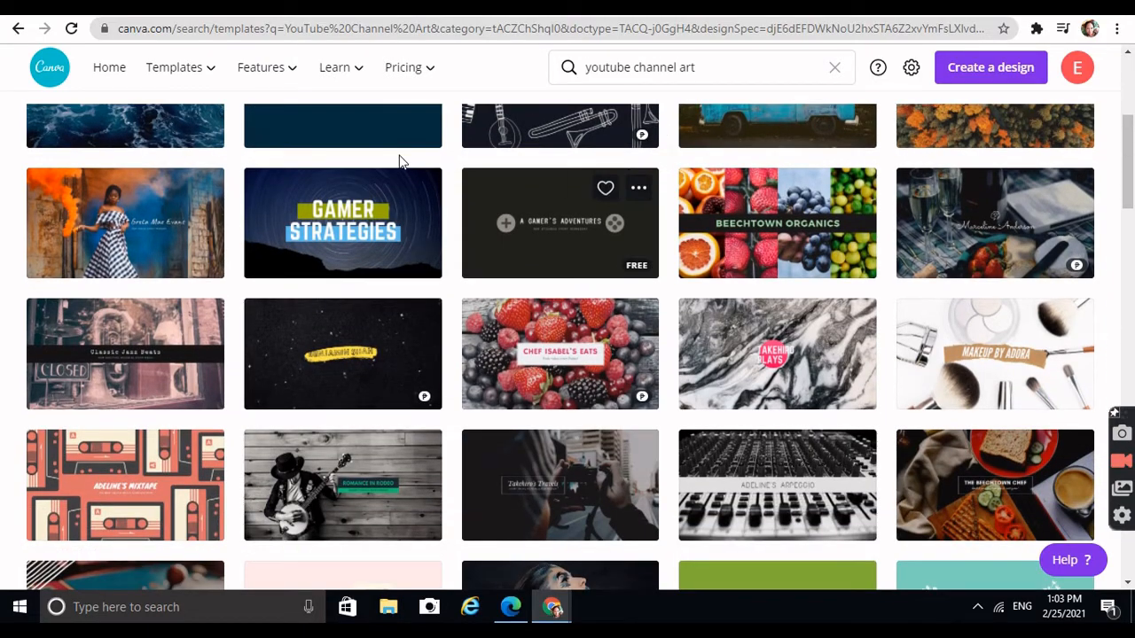
scroll(319, 248, "down", 1)
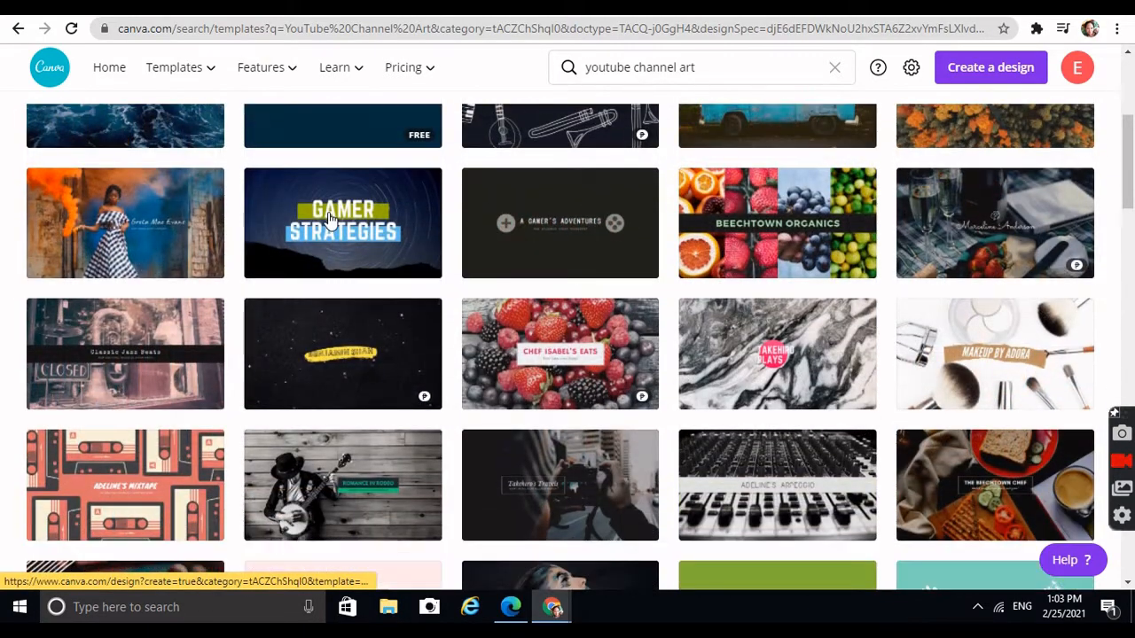
scroll(329, 221, "down", 1)
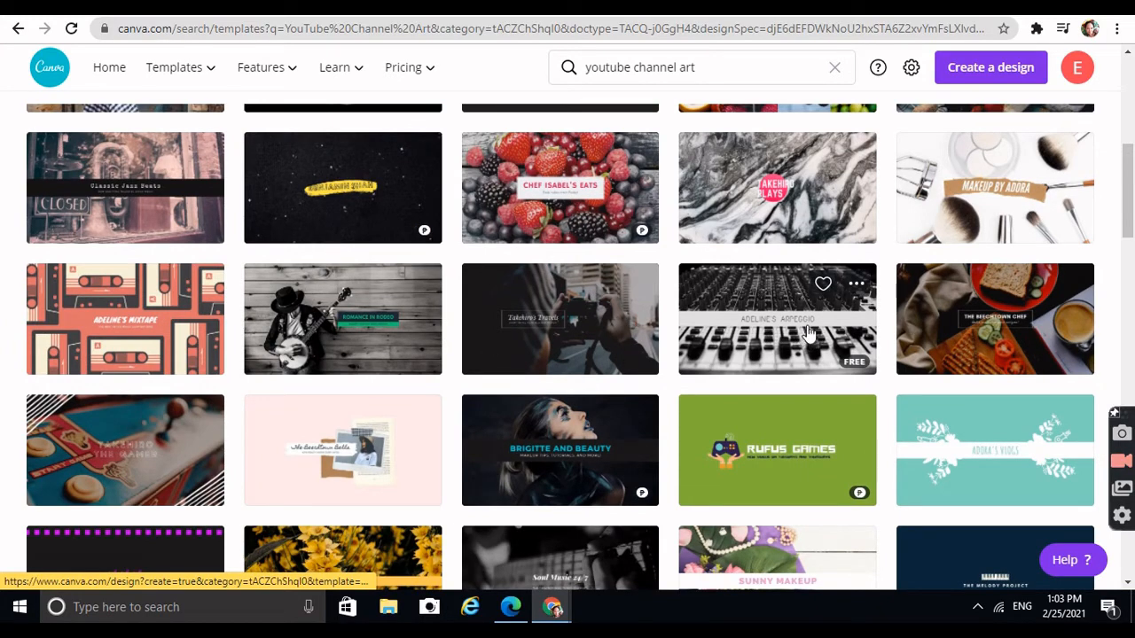
scroll(831, 328, "down", 1)
scroll(838, 328, "down", 5)
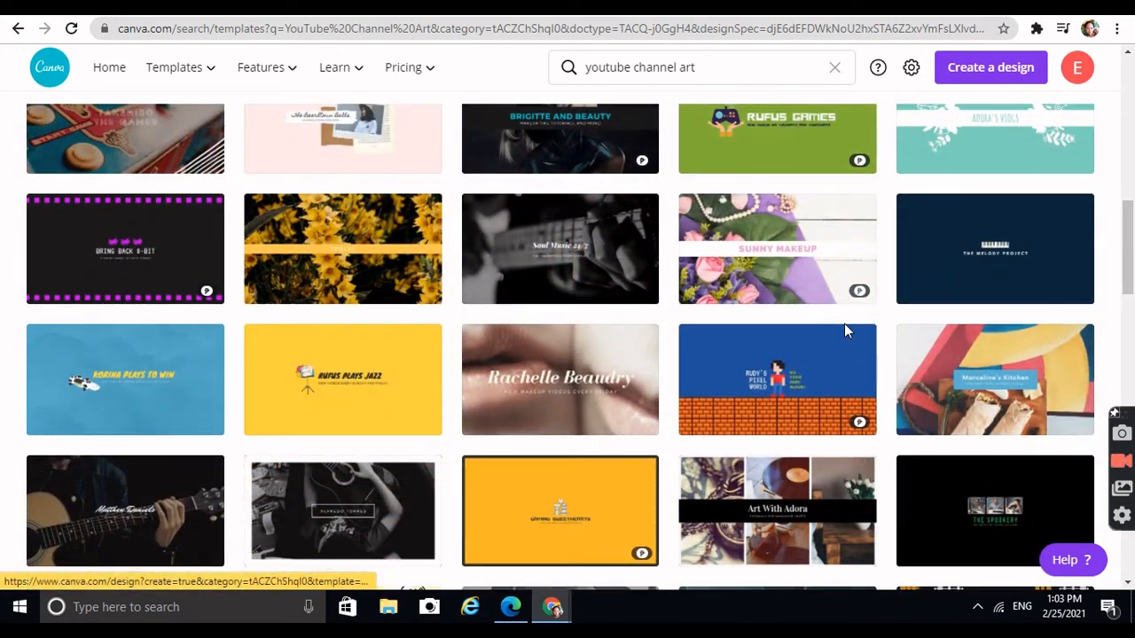
scroll(845, 330, "down", 1)
scroll(845, 330, "up", 8)
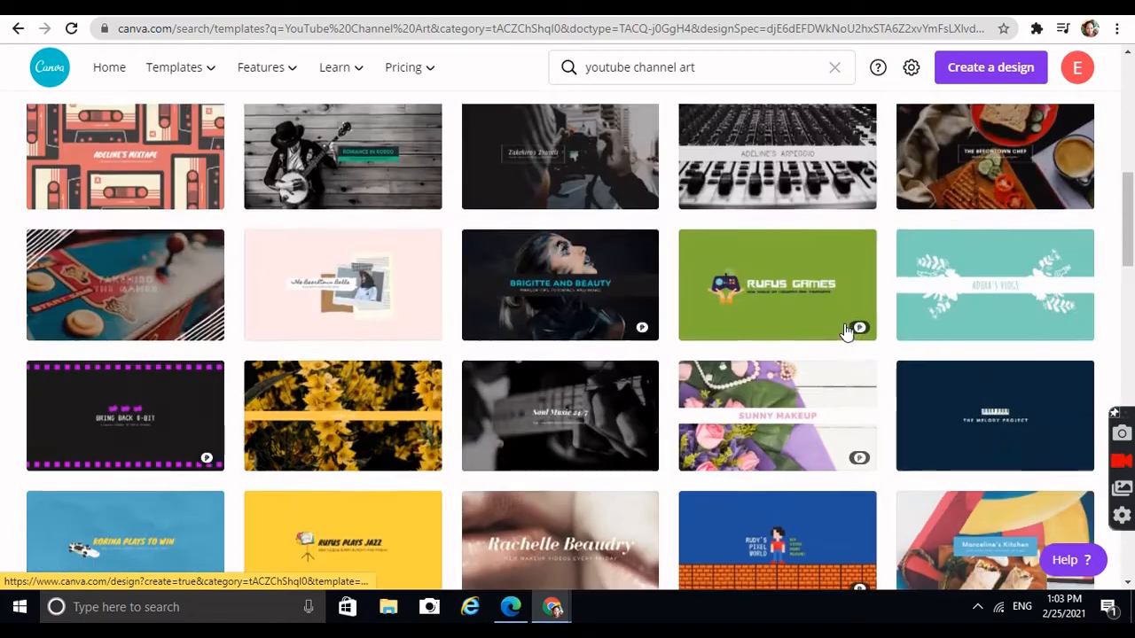
scroll(845, 329, "up", 3)
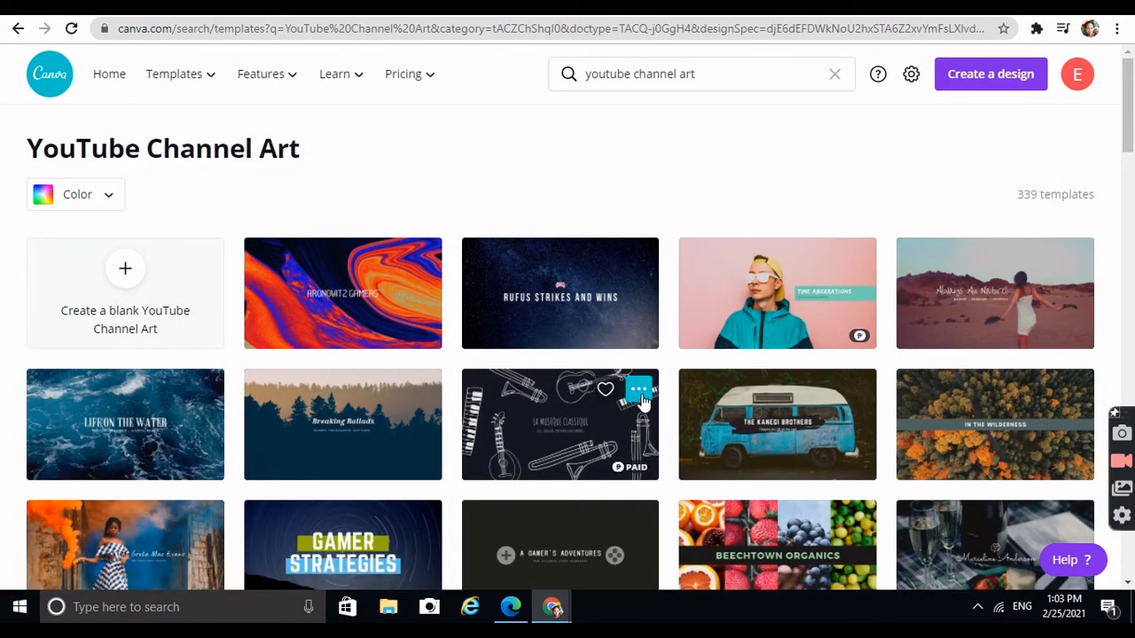
scroll(545, 377, "down", 5)
scroll(550, 363, "down", 2)
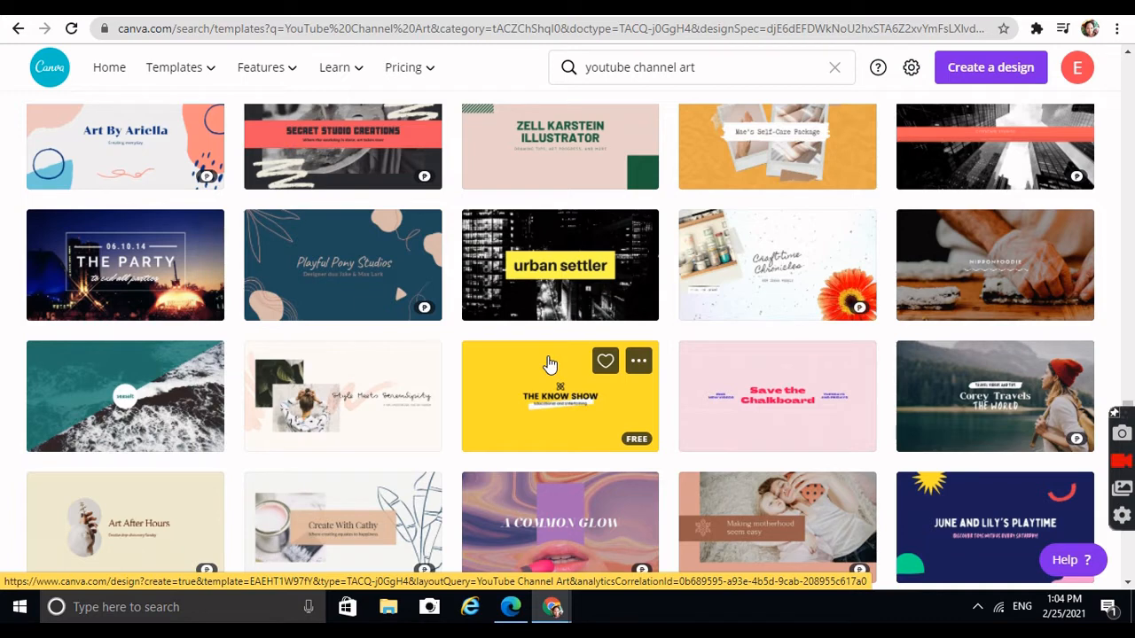
left_click(585, 426)
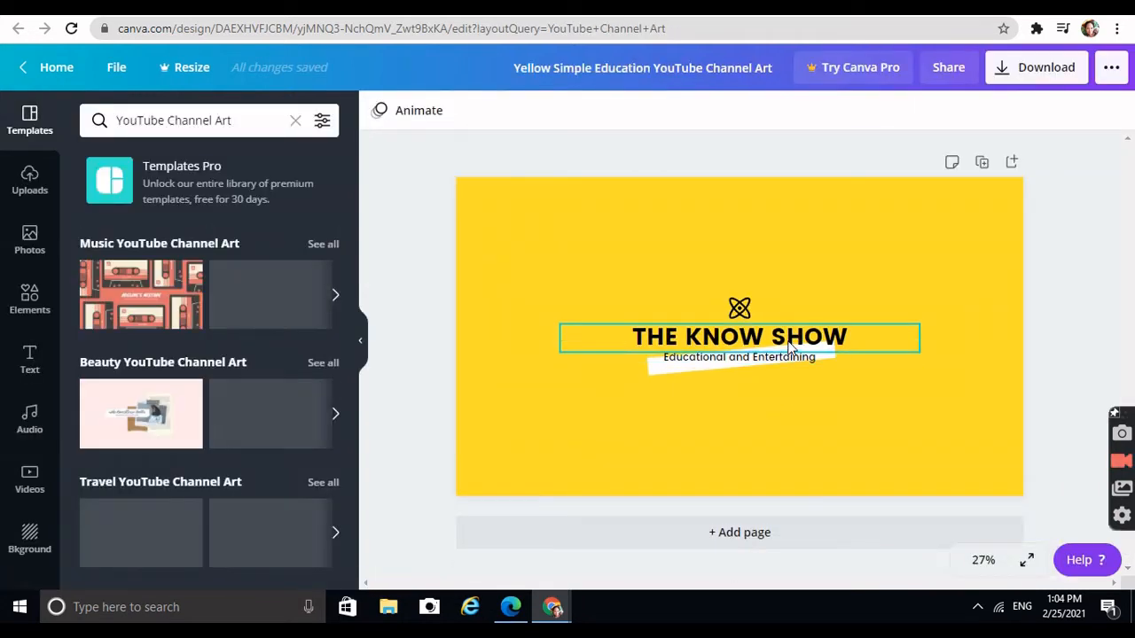
Replace the main heading text with "MY E-CLASS IN BYTES"
left_click(851, 349)
left_click(854, 342)
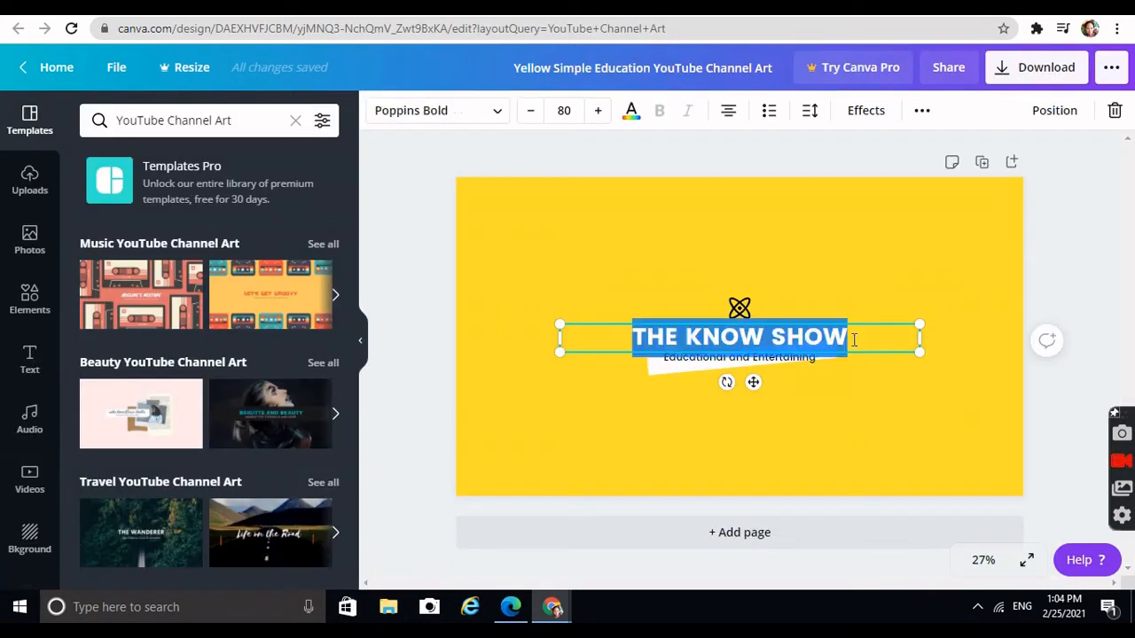
type("MY")
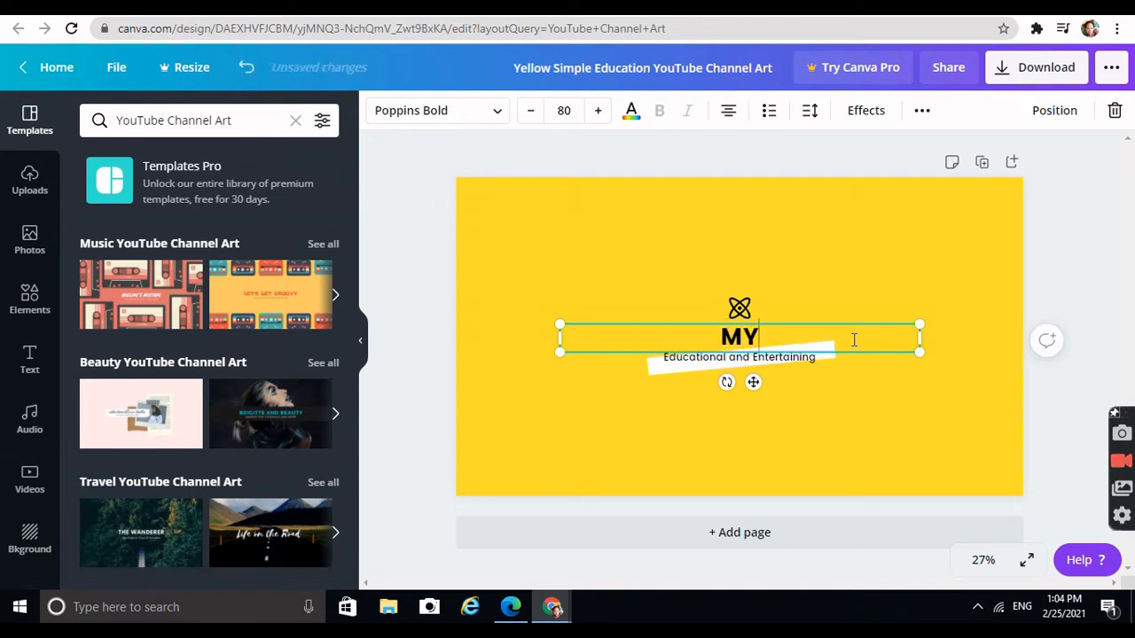
type(" E-CLAS")
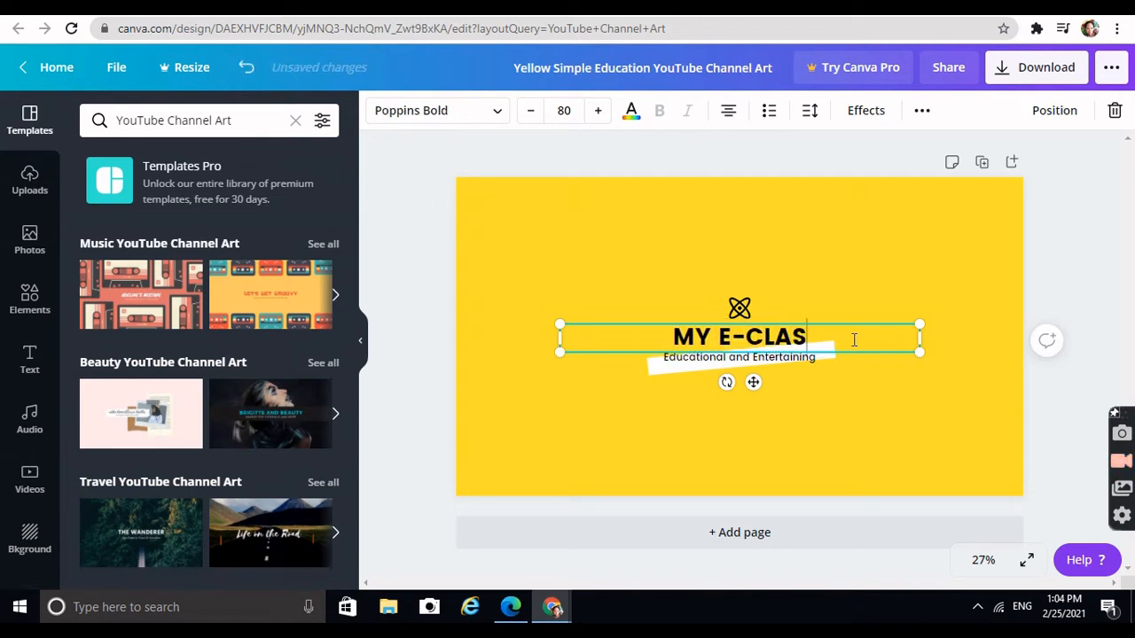
type("S IN BYTES")
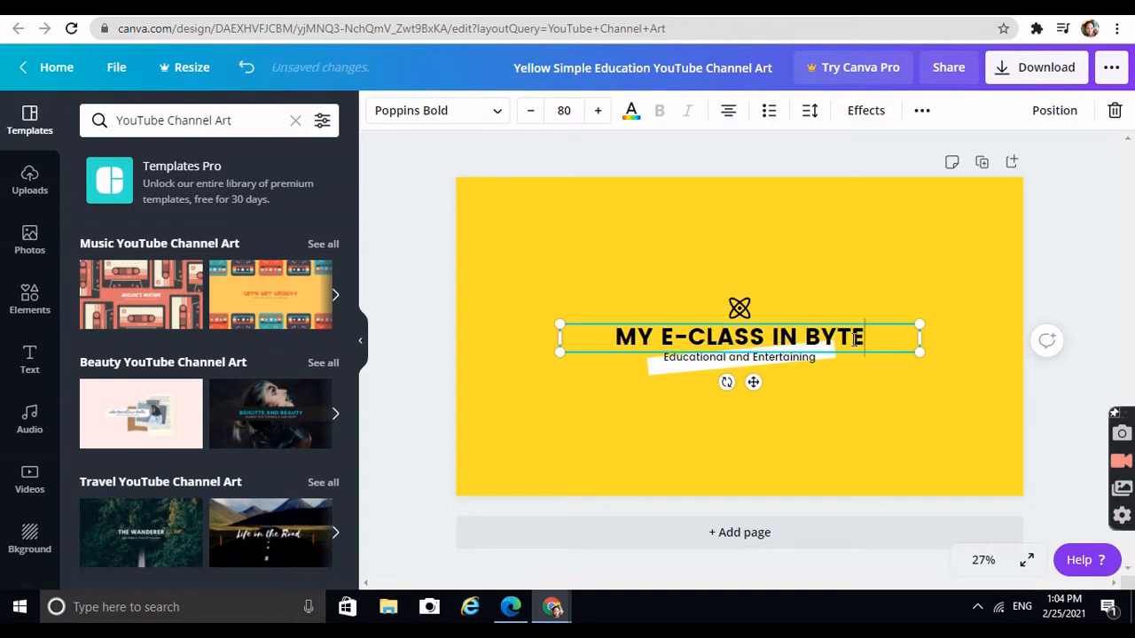
Change the subtitle text to "Educational Technology Videos every Week!"
left_click(795, 359)
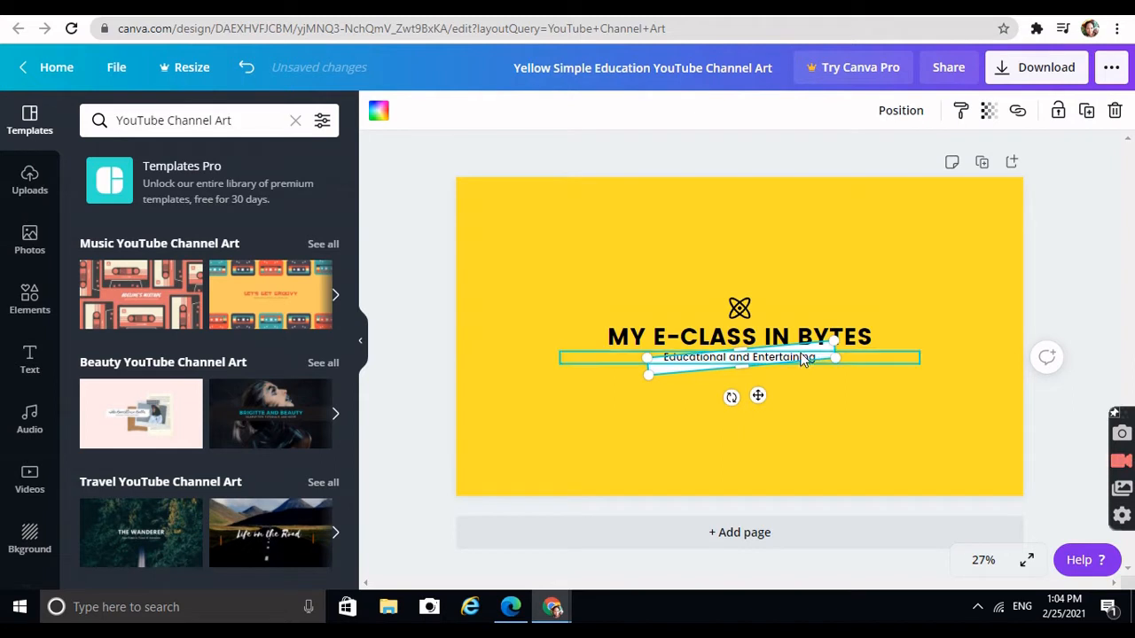
left_click(802, 358)
left_click(816, 357)
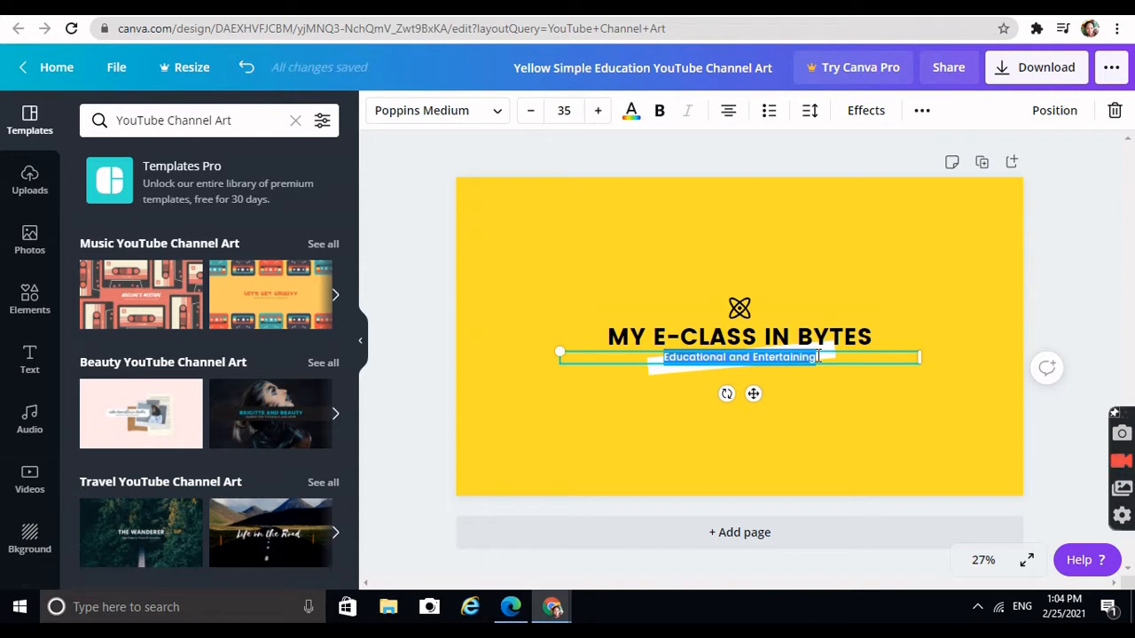
left_click(818, 357)
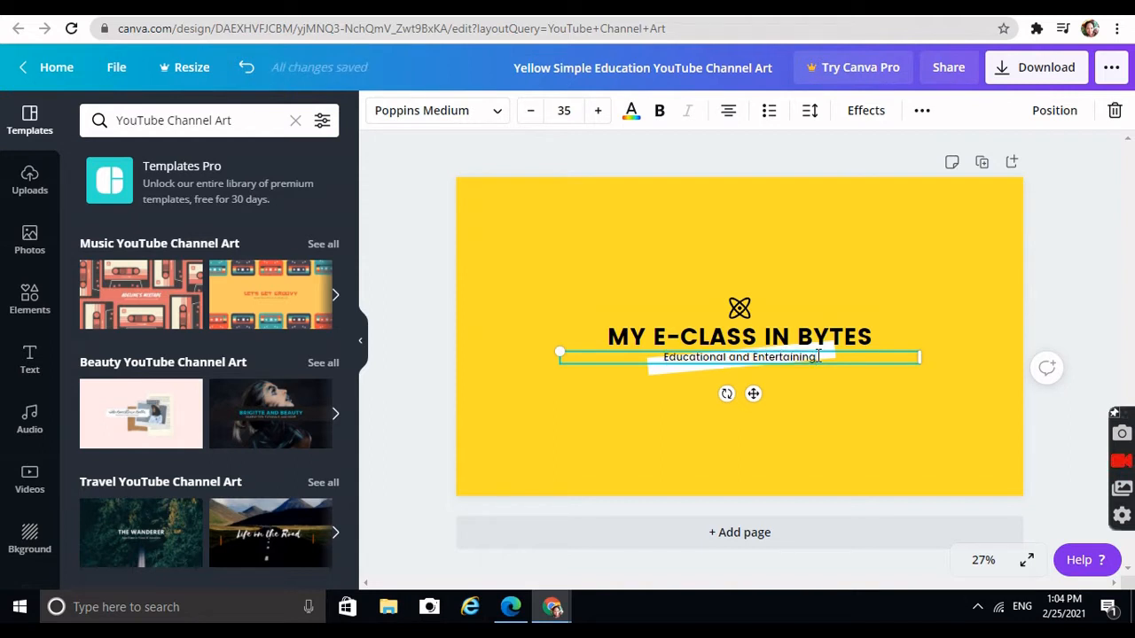
key("BackSpace")
key("BackSpace")
key("BackSpace")
key("BackSpace")
key("BackSpace")
key("BackSpace")
key("BackSpace")
key("BackSpace")
key("BackSpace")
key("BackSpace")
key("BackSpace")
key("BackSpace")
key("BackSpace")
key("BackSpace")
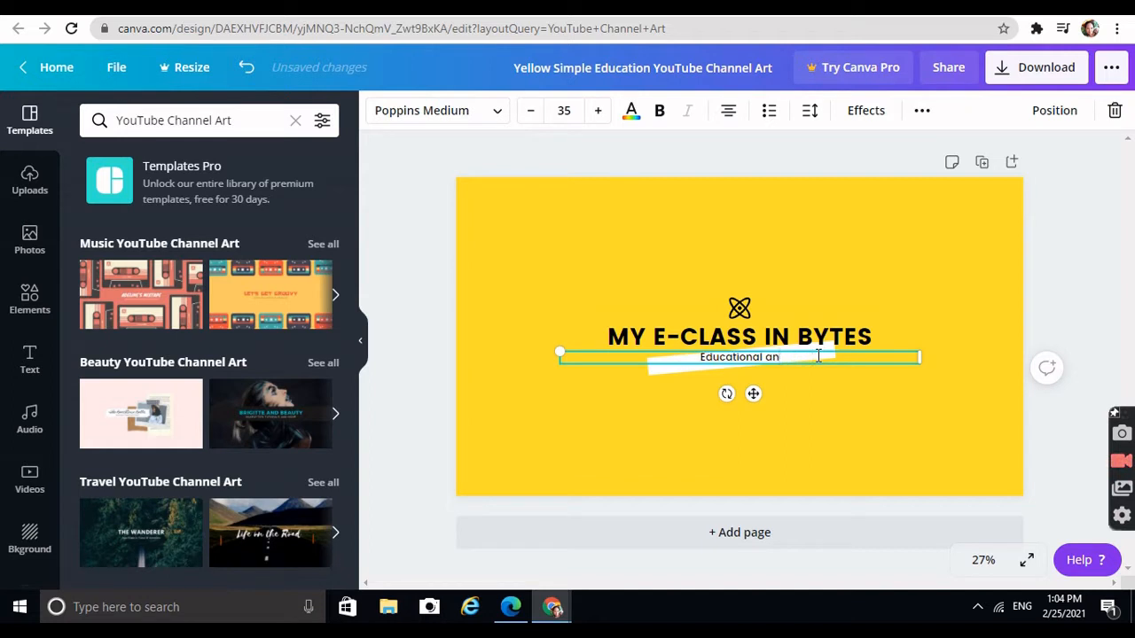
key("BackSpace")
key("BackSpace")
key("BackSpace")
type("Tech")
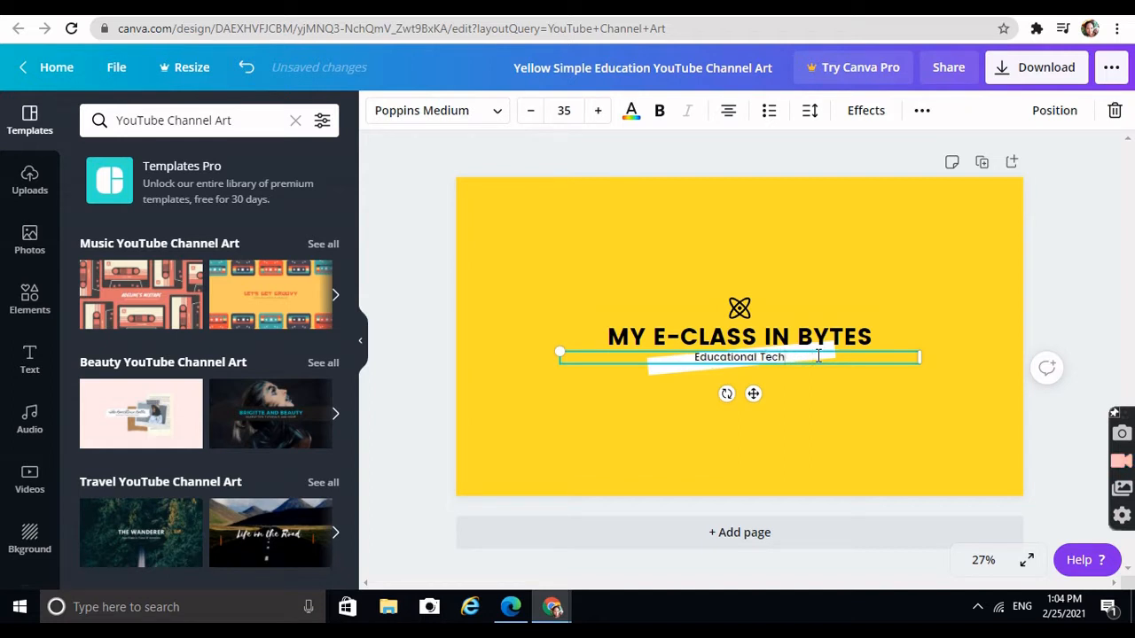
type("nology")
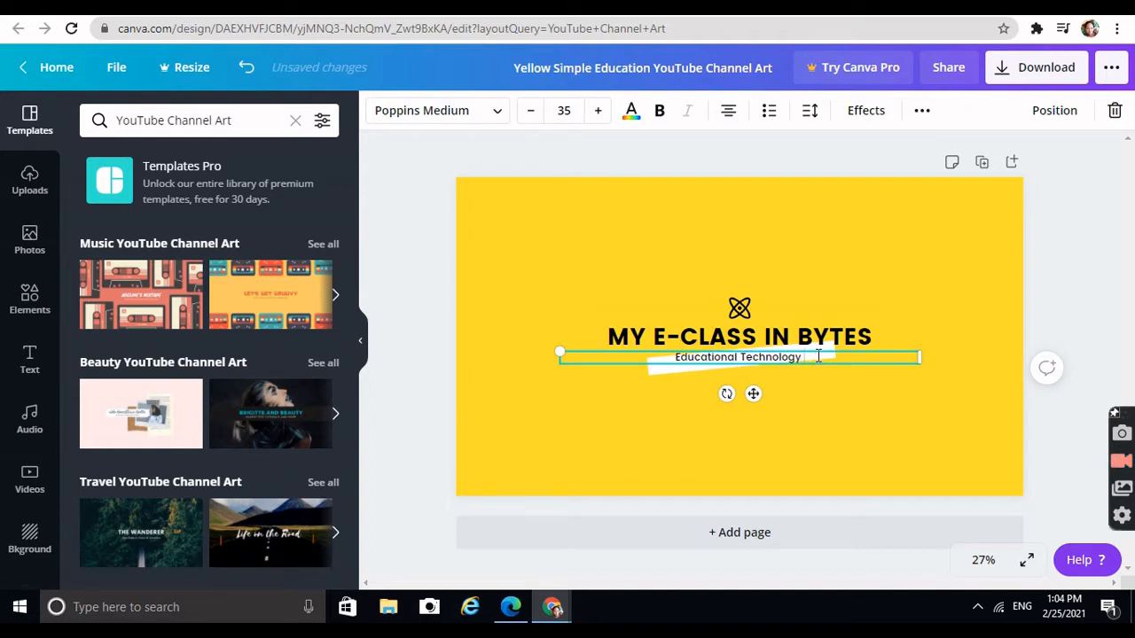
type(" Videos")
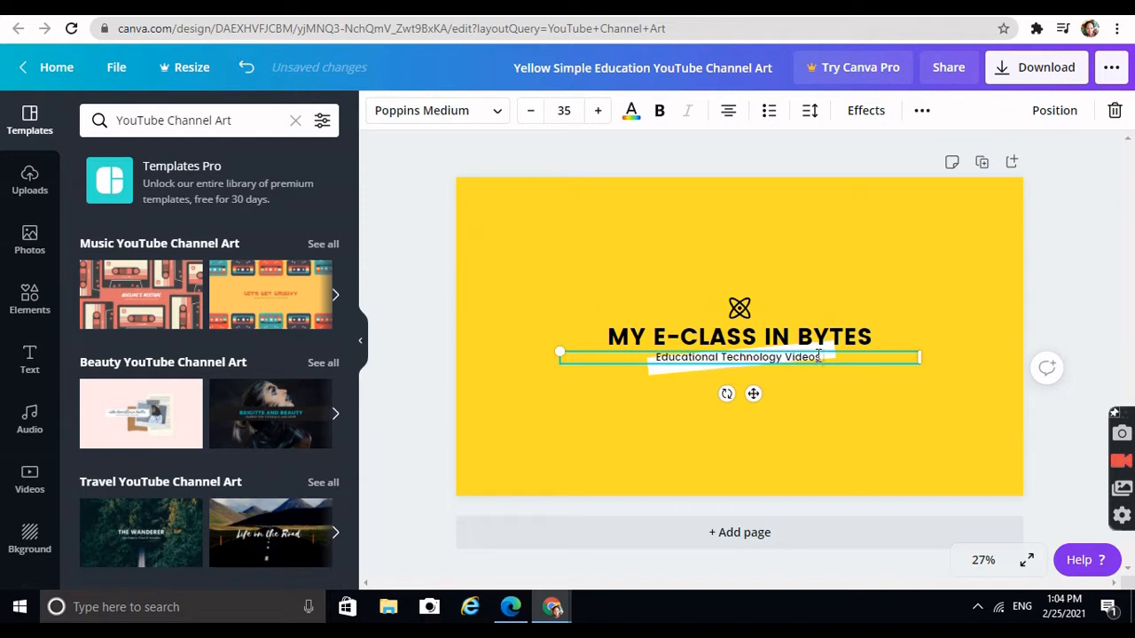
type(" every")
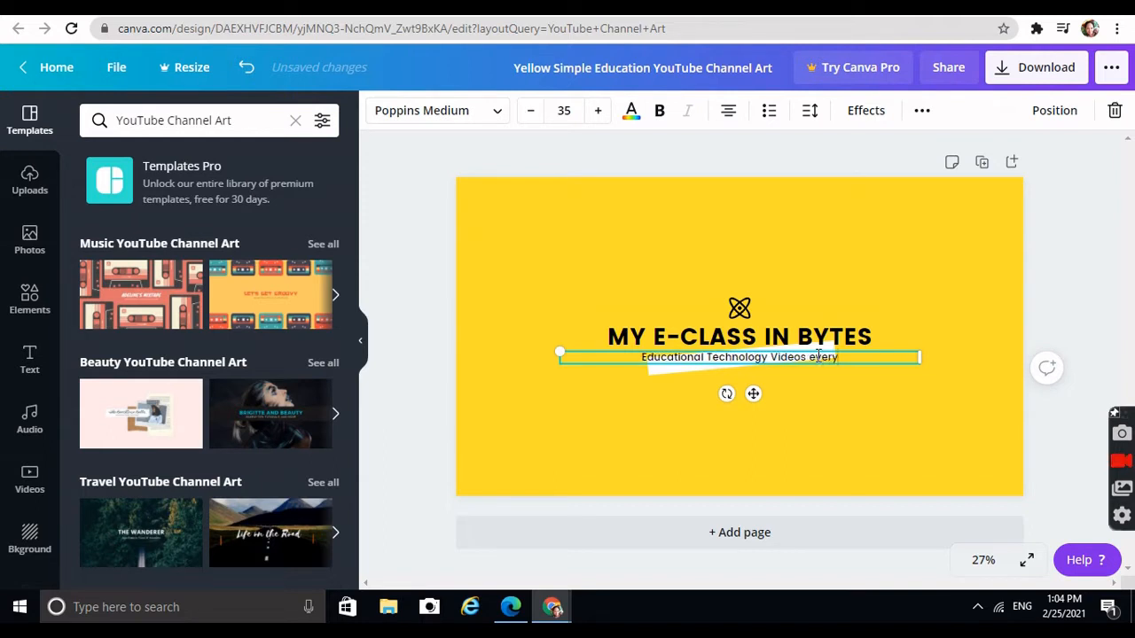
type(" Week")
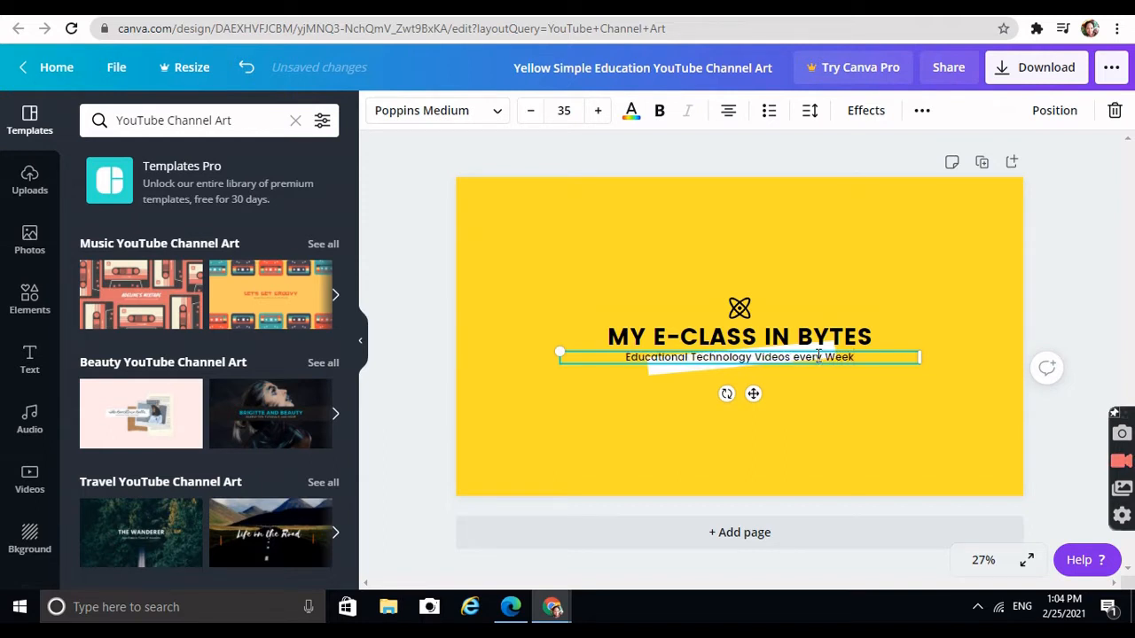
type("!")
left_click(903, 419)
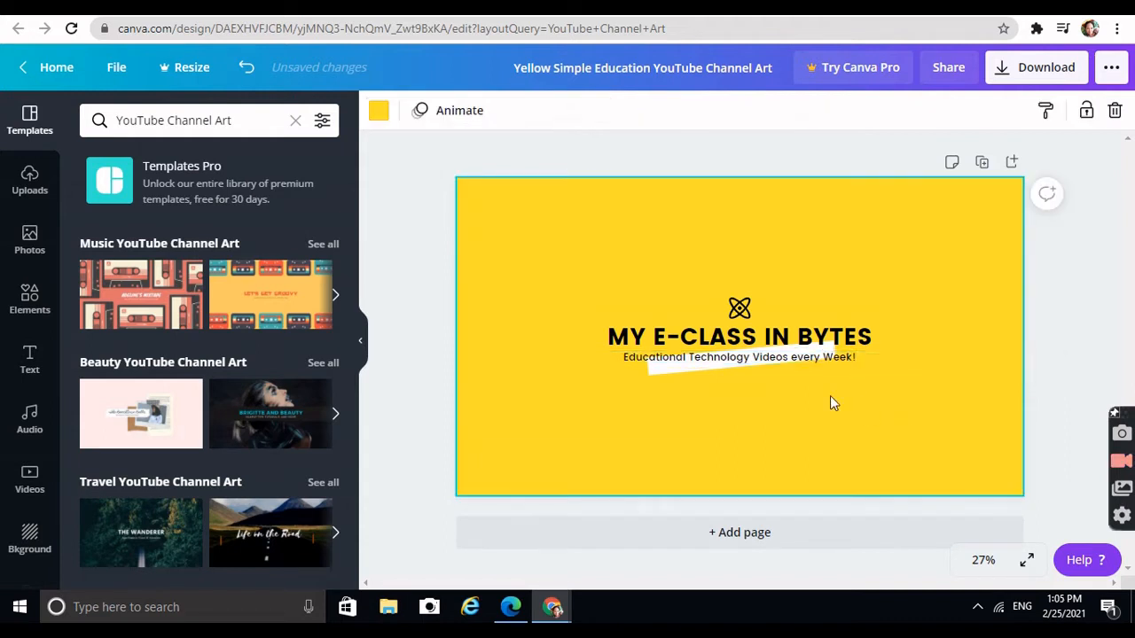
Stretch the white highlight strip under the subtitle to its full width and rotate it level
left_click(700, 360)
left_click(685, 367)
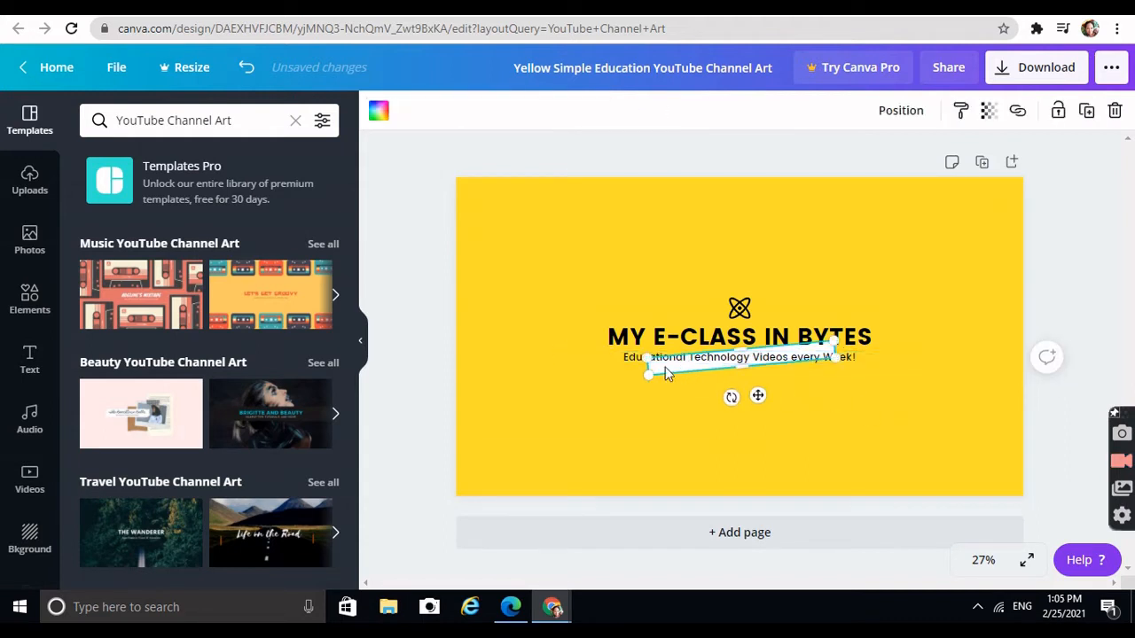
left_click_drag(650, 373, 624, 379)
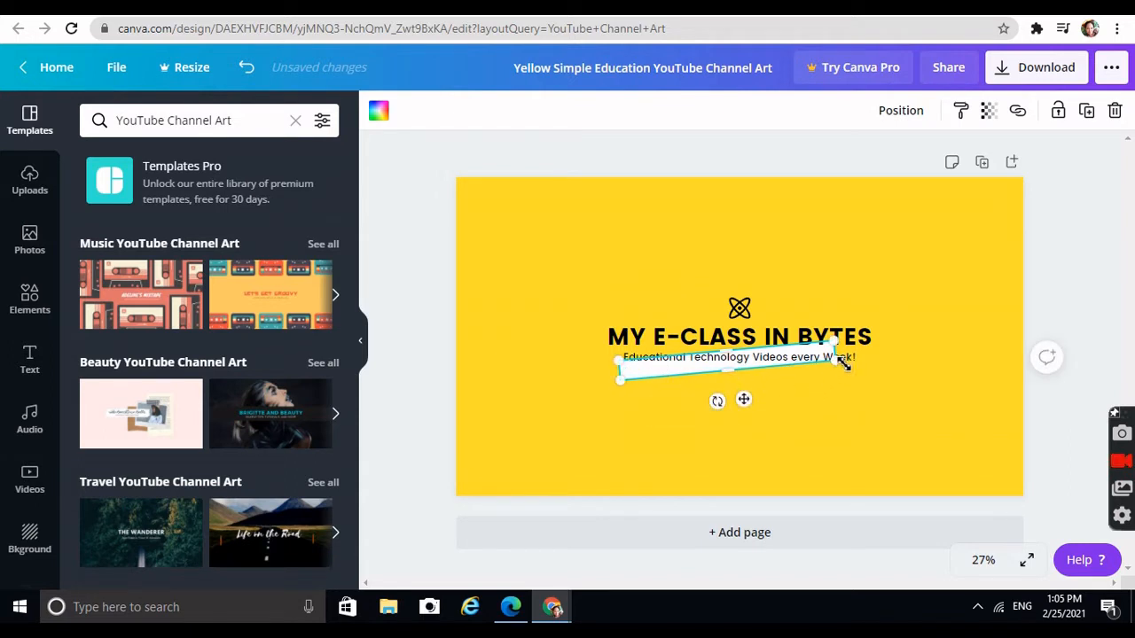
mouse_move(835, 346)
left_mouse_down()
mouse_move(857, 341)
mouse_move(847, 338)
left_mouse_up()
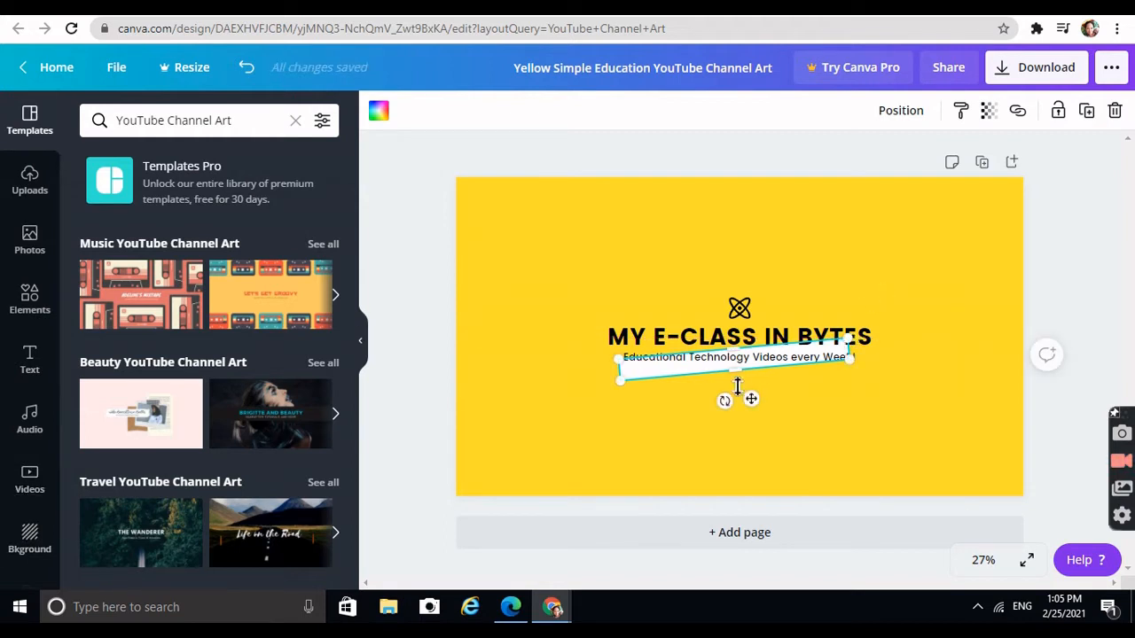
left_click_drag(727, 402, 754, 400)
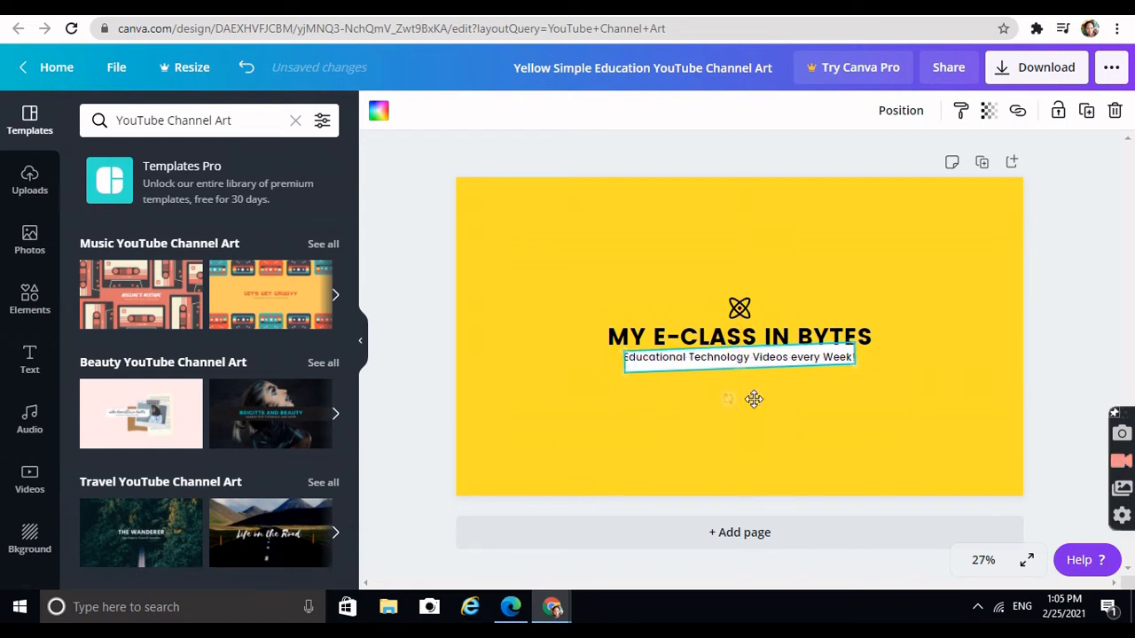
left_click(845, 432)
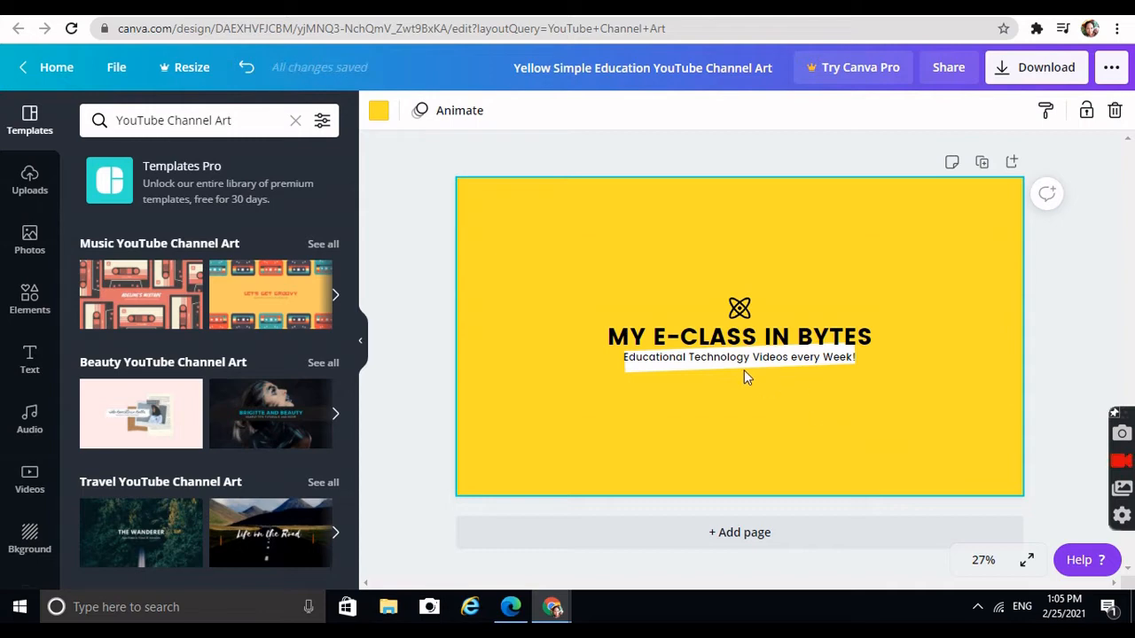
Delete the atom icon above the heading
left_click(740, 309)
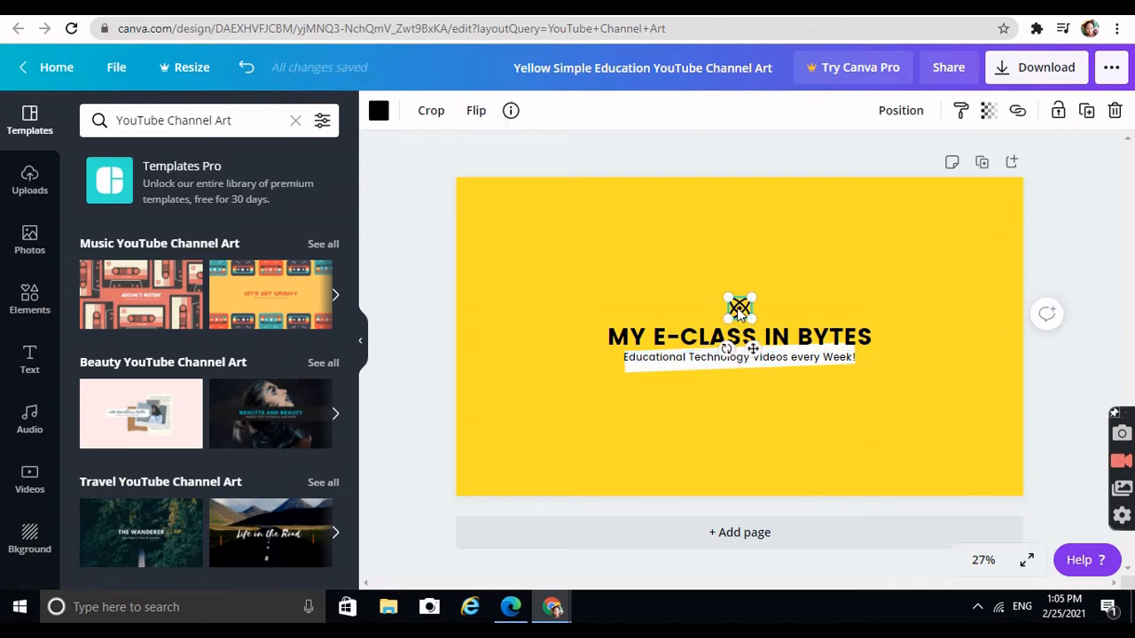
key("Delete")
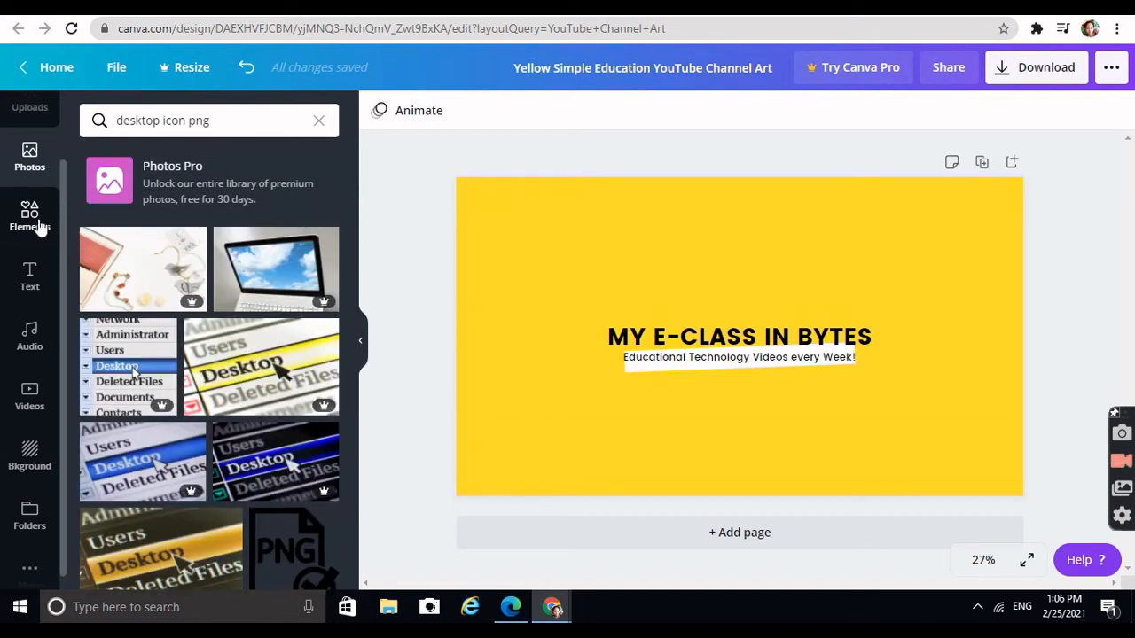
scroll(29, 222, "up", 2)
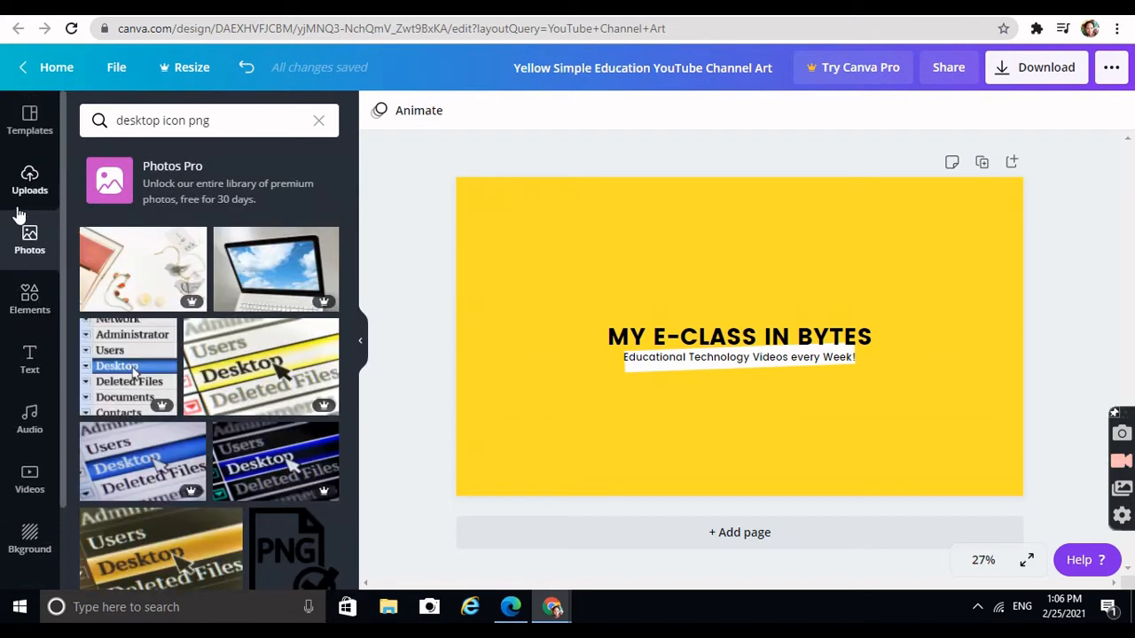
Search the elements library for "desktop icon" and add the free yellow monitor icon to the banner
left_click(29, 321)
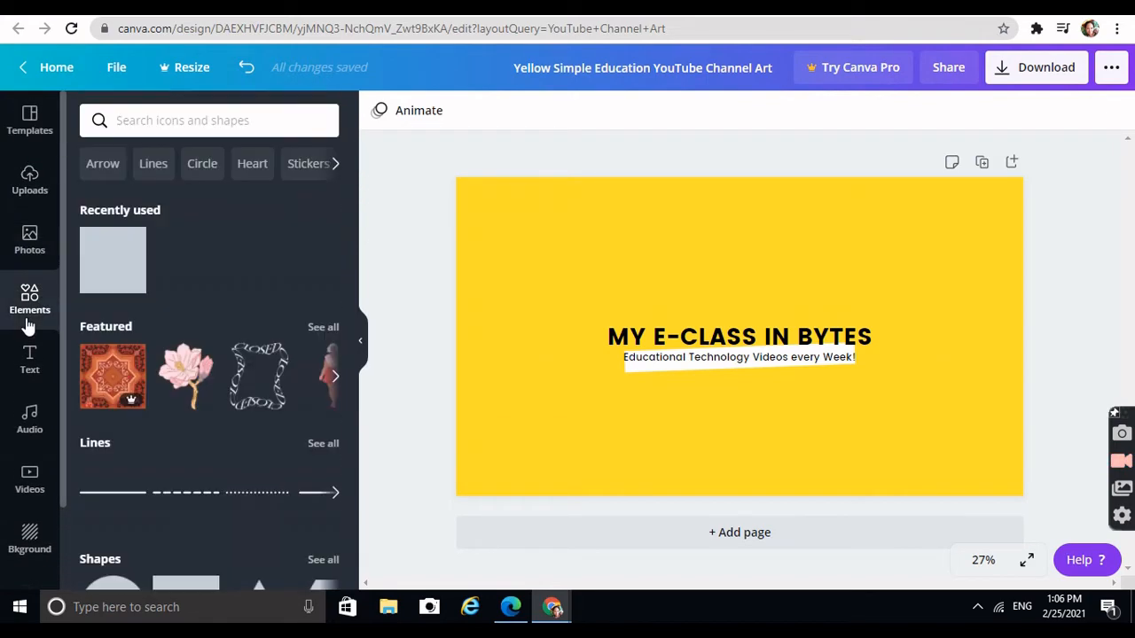
left_click(169, 124)
type("de")
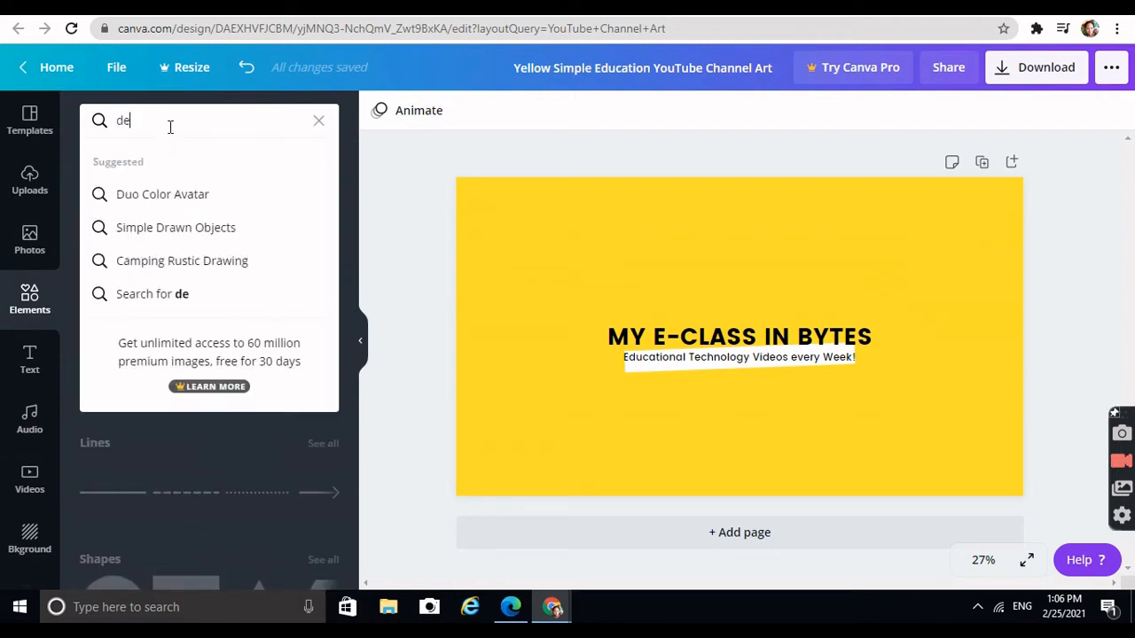
type("sktop icon")
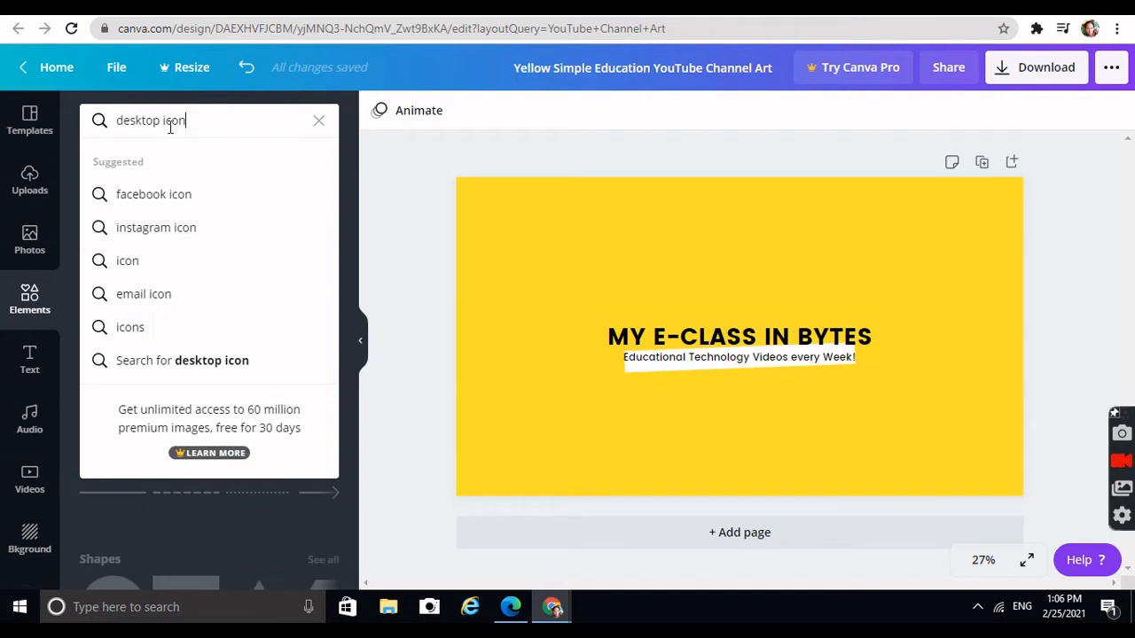
key("Return")
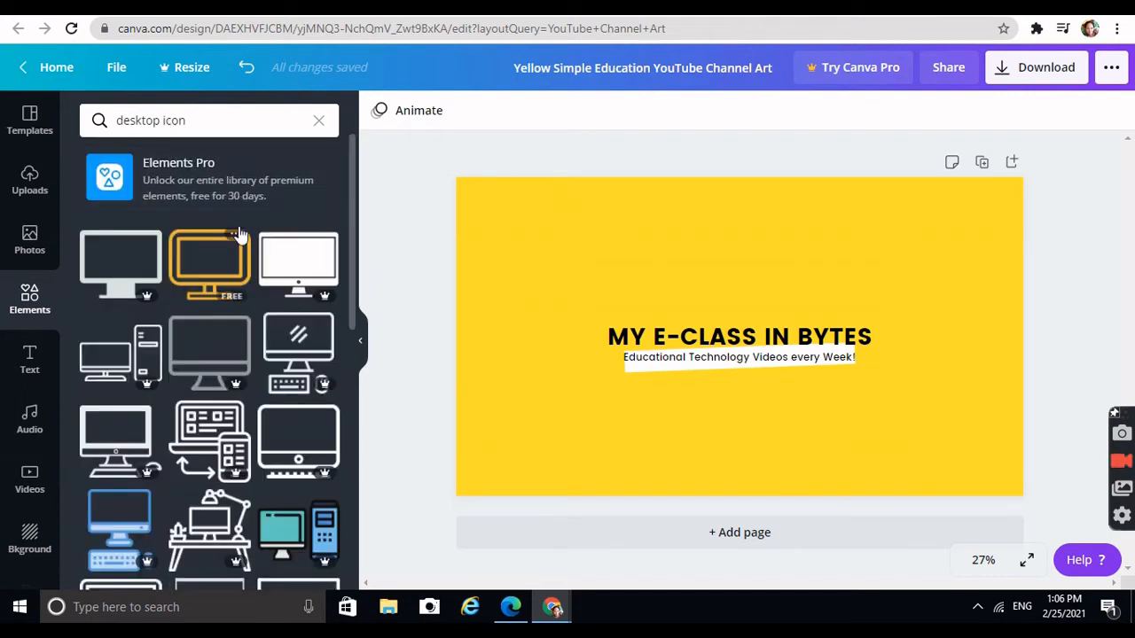
scroll(229, 294, "down", 1)
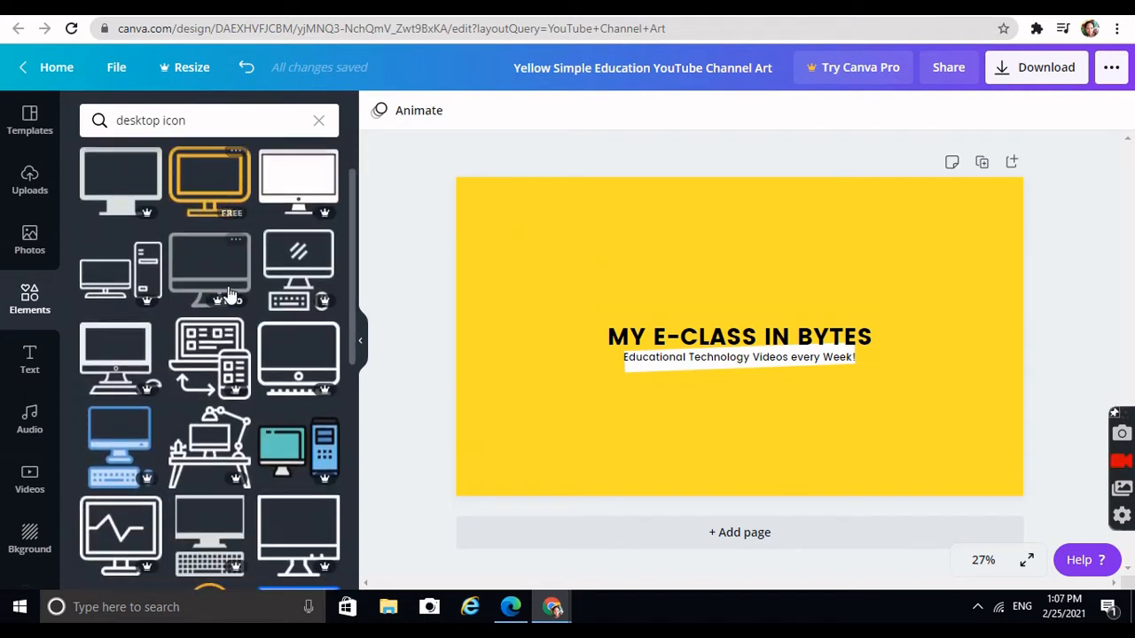
scroll(222, 399, "down", 2)
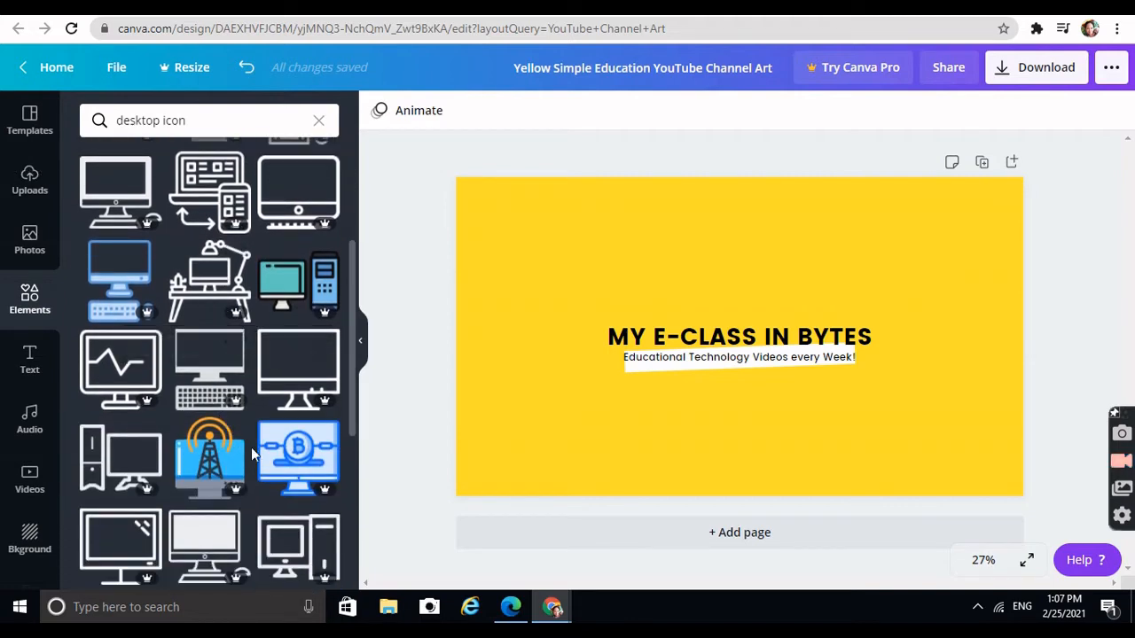
scroll(251, 447, "down", 2)
scroll(251, 447, "up", 3)
scroll(251, 447, "up", 3)
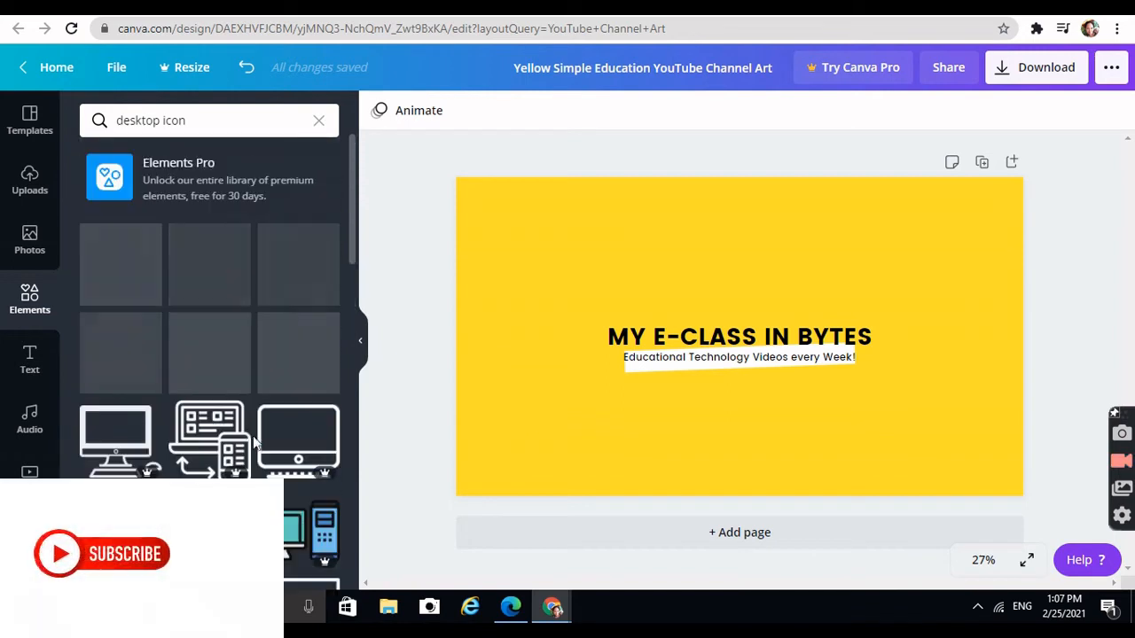
left_click(218, 270)
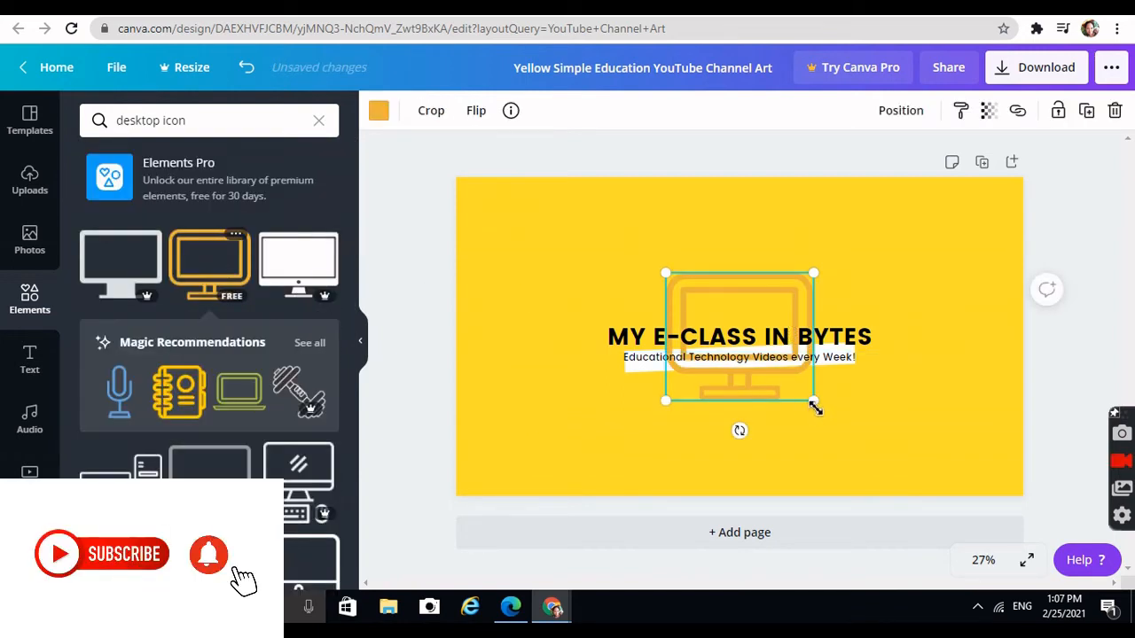
Shrink the monitor icon and place it centred just above the heading
left_click_drag(814, 407, 725, 323)
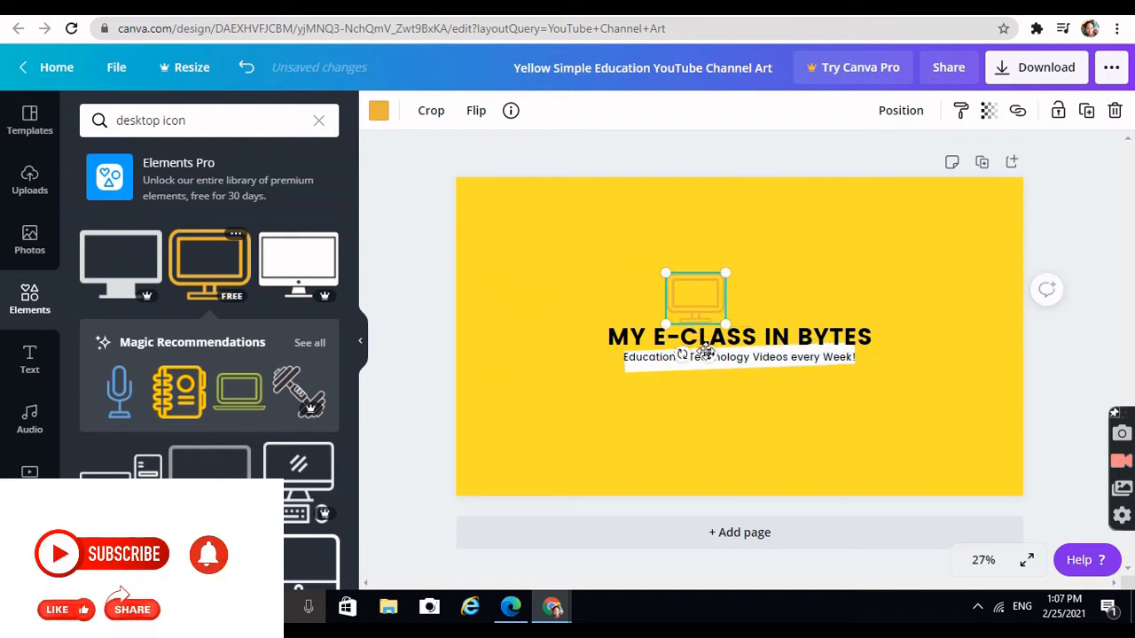
left_click_drag(707, 353, 742, 350)
left_click(965, 412)
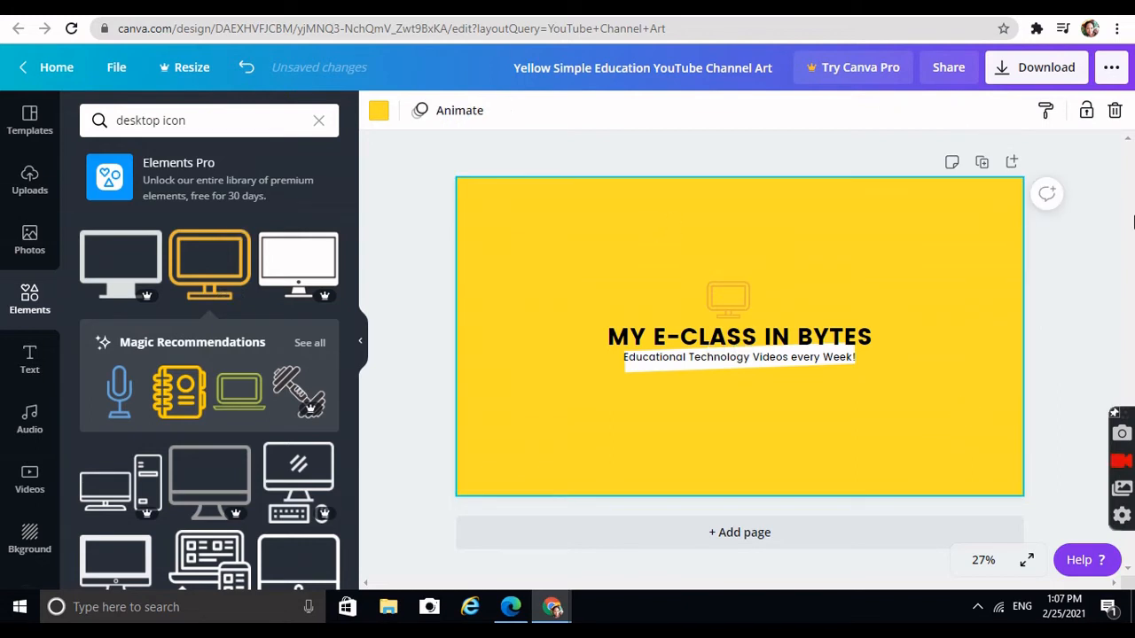
Download the banner design as a PNG file and dismiss the follow-up offer
left_click(1053, 64)
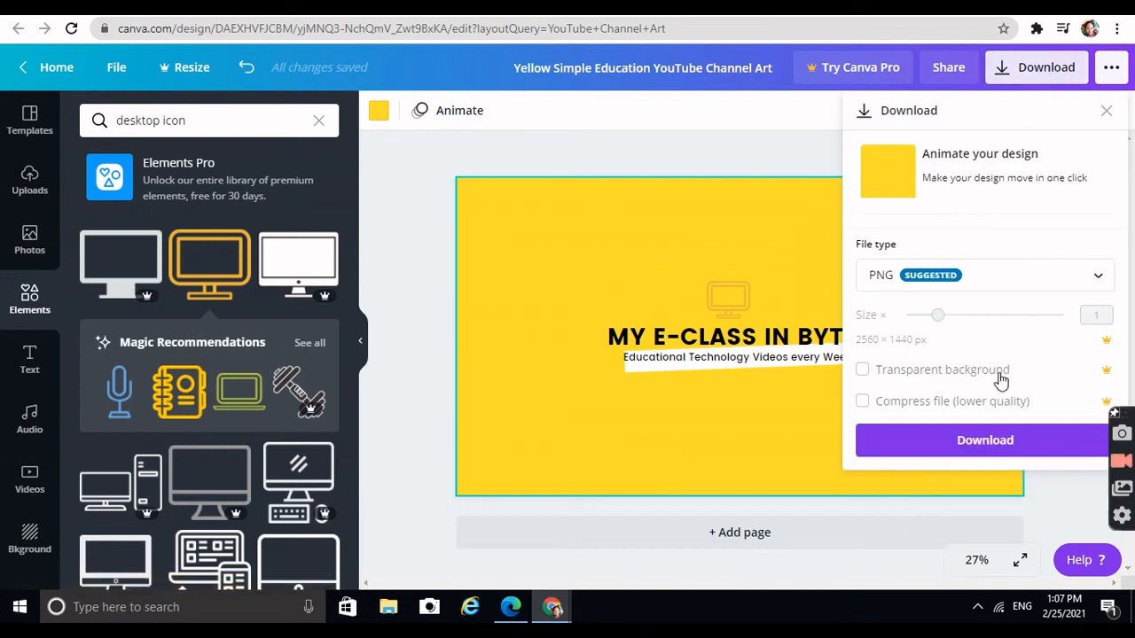
left_click(981, 442)
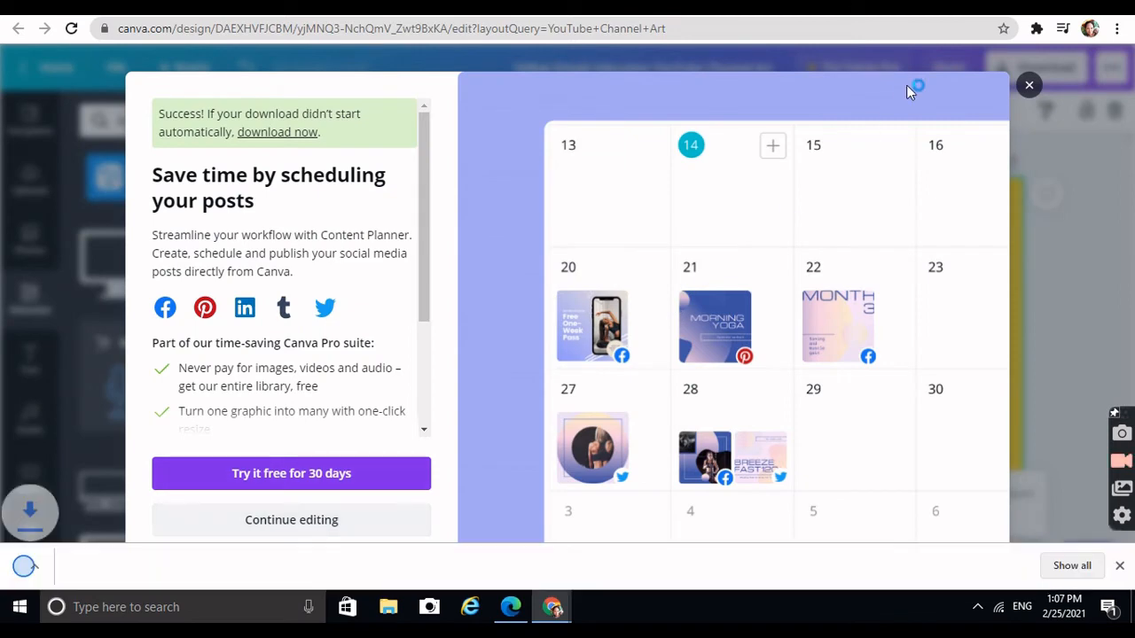
left_click(1023, 73)
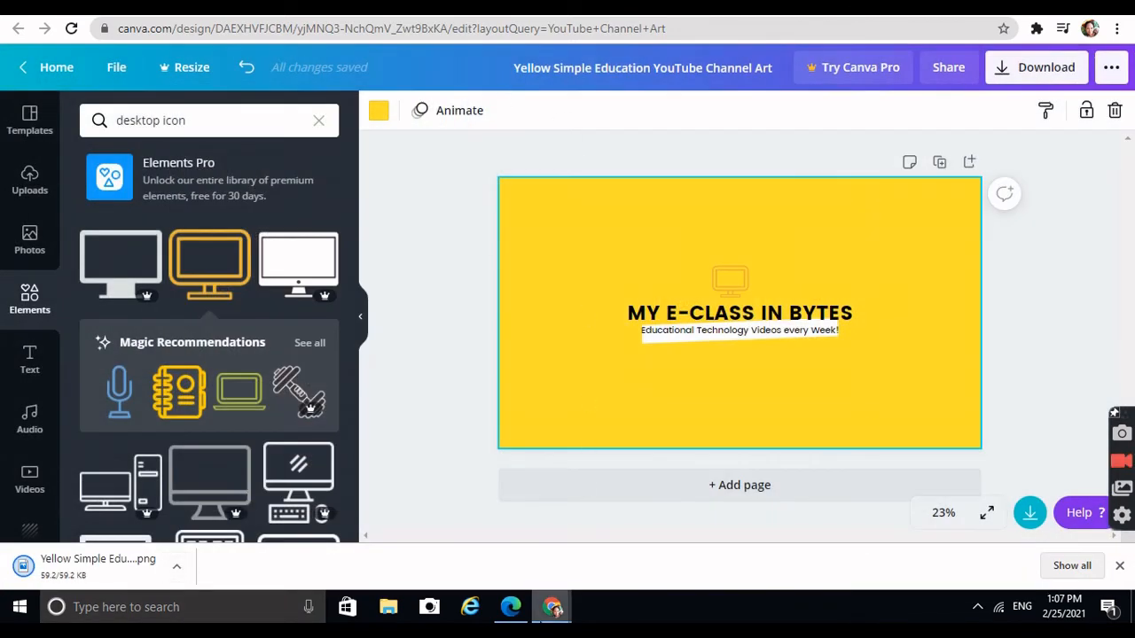
Switch to the YouTube channel page in another browser window and open channel customization
left_click(552, 608)
left_click(648, 537)
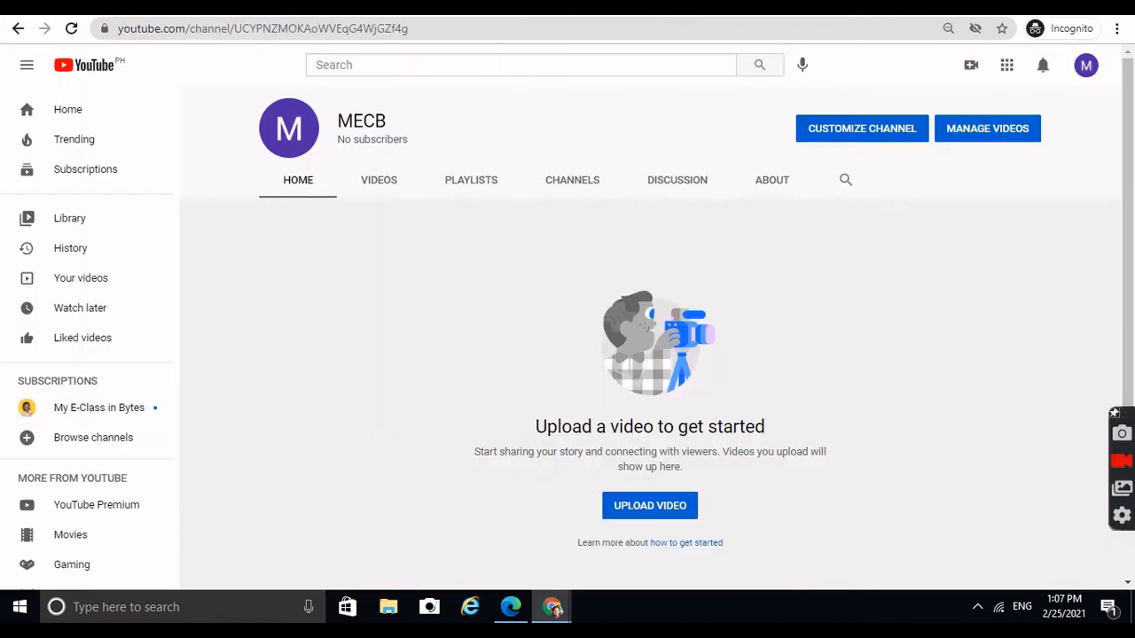
left_click(883, 137)
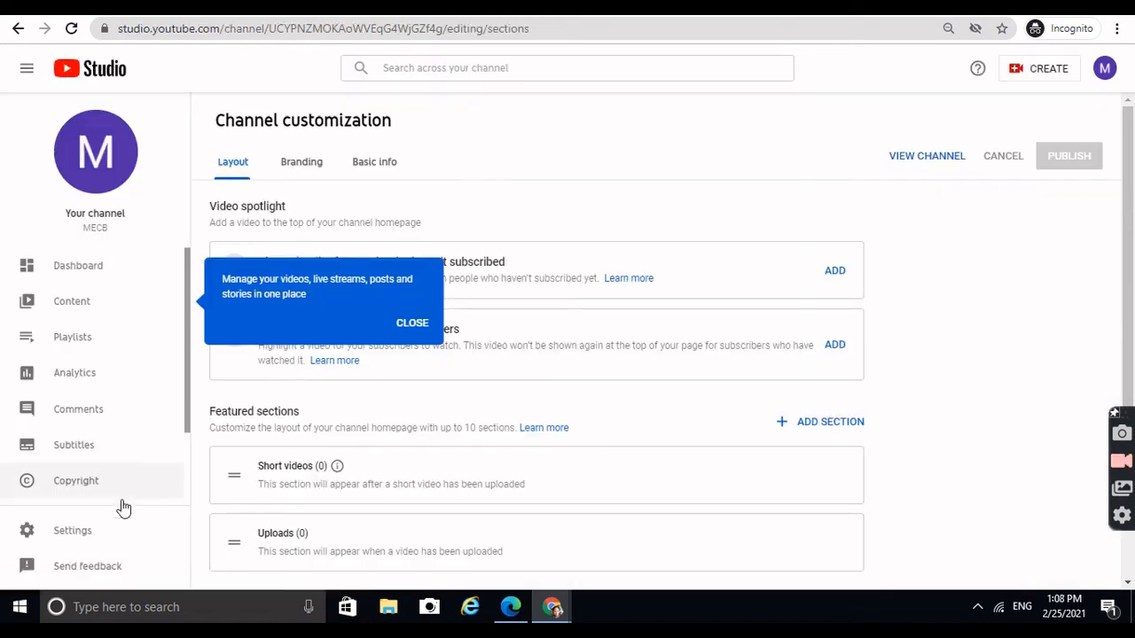
left_click(426, 324)
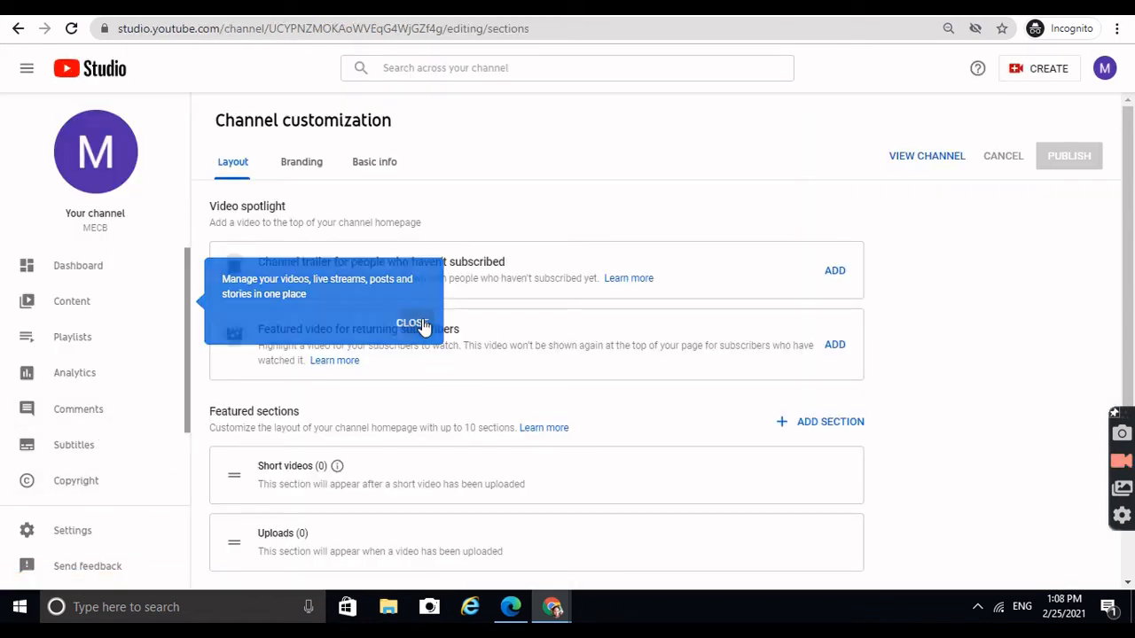
Open the Branding section of channel customization to reach the banner image settings
scroll(139, 396, "down", 2)
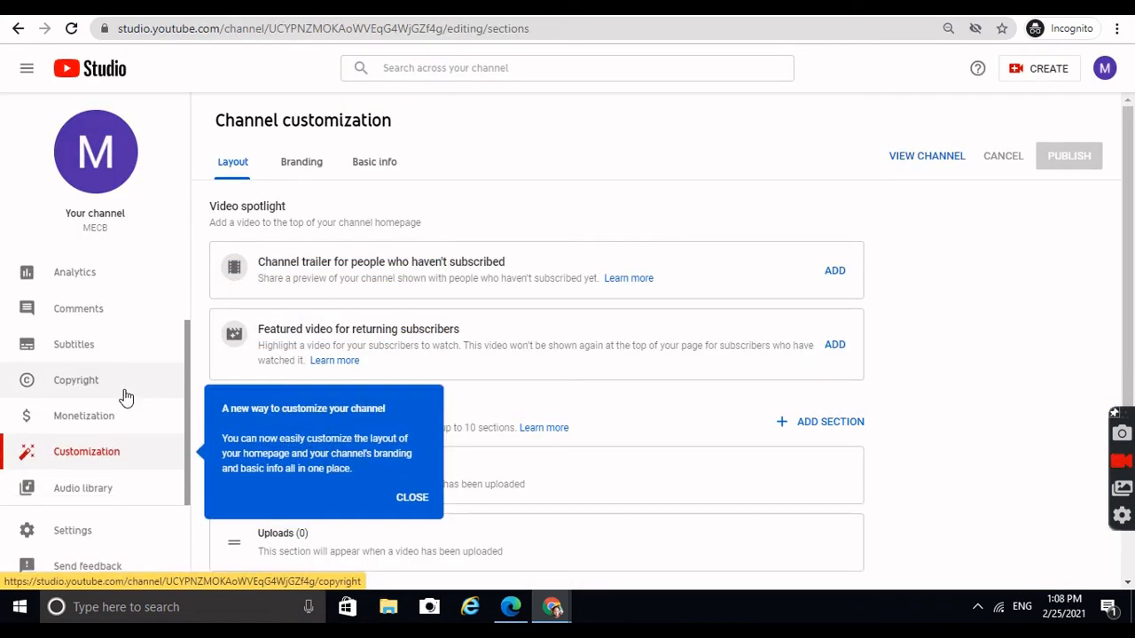
left_click(302, 165)
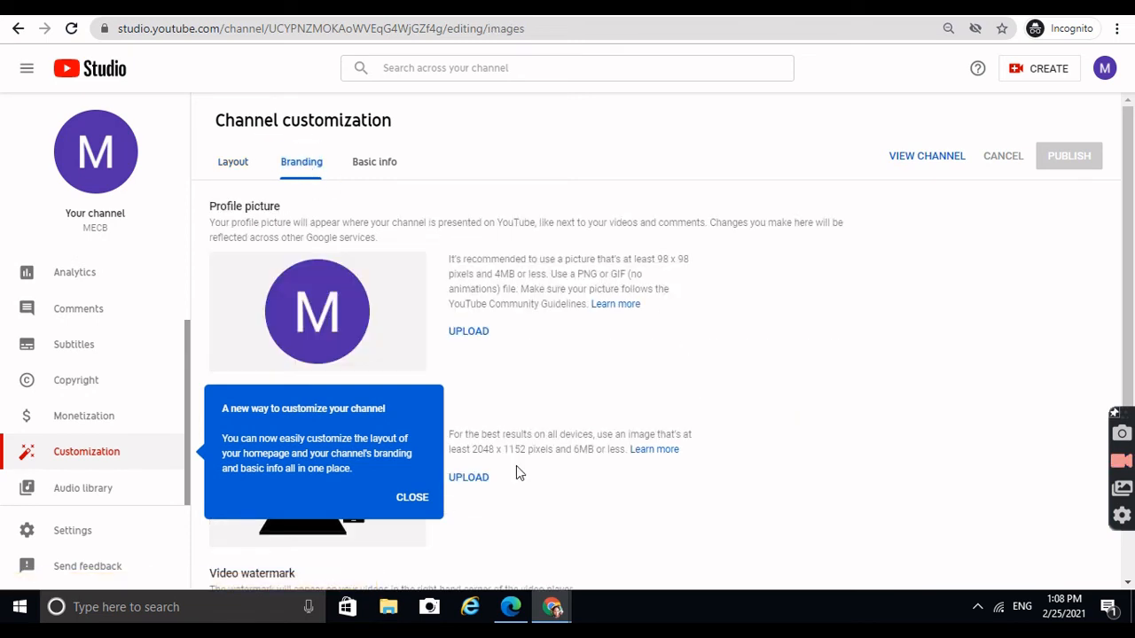
left_click(413, 498)
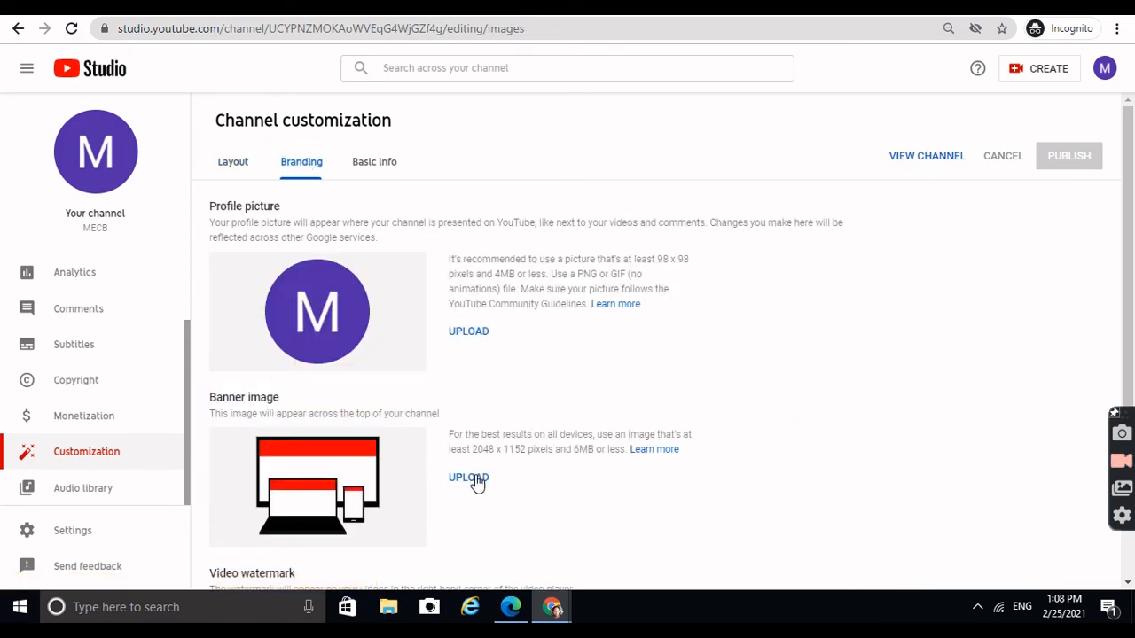
scroll(376, 426, "down", 1)
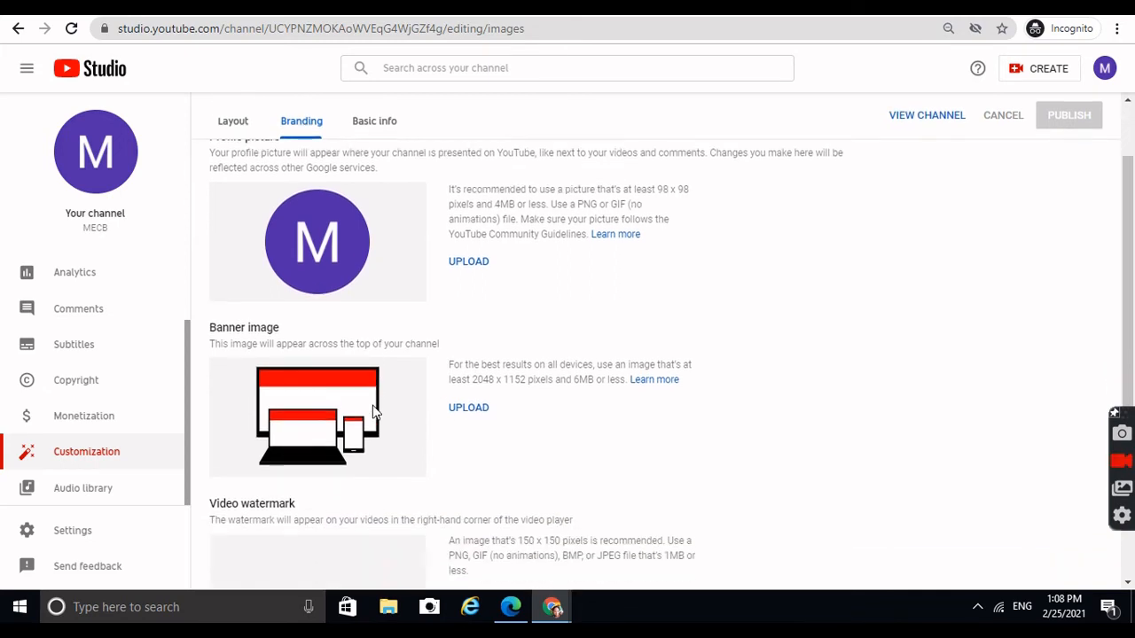
Upload "Yellow Simple Education YouTube Channel Art.png" from the Downloads folder as the channel banner image
left_click(464, 396)
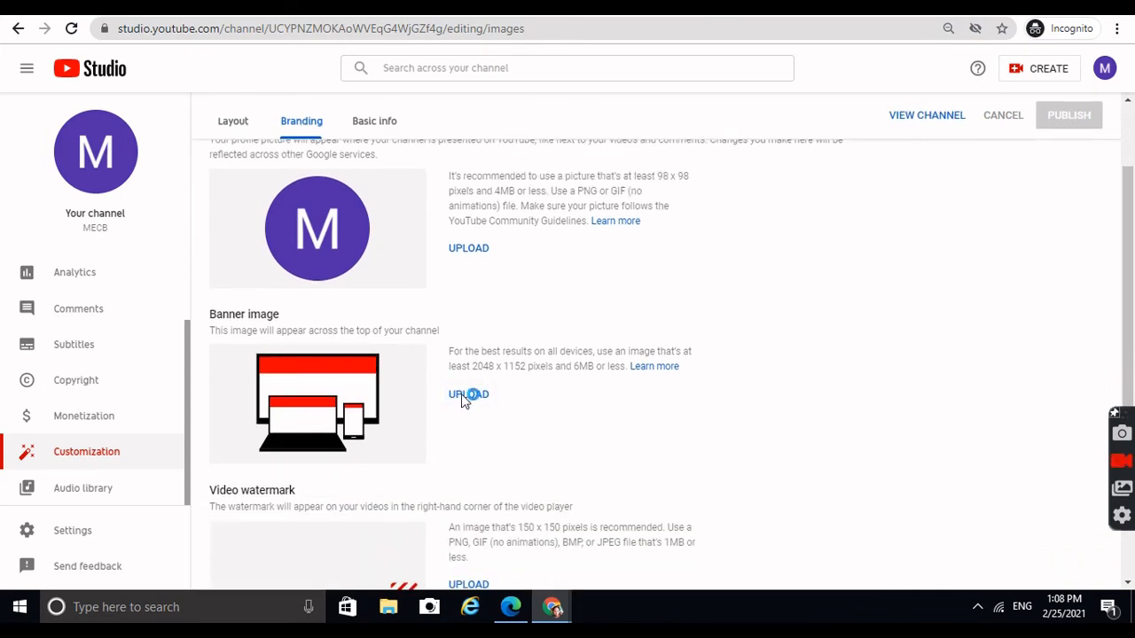
left_click(463, 394)
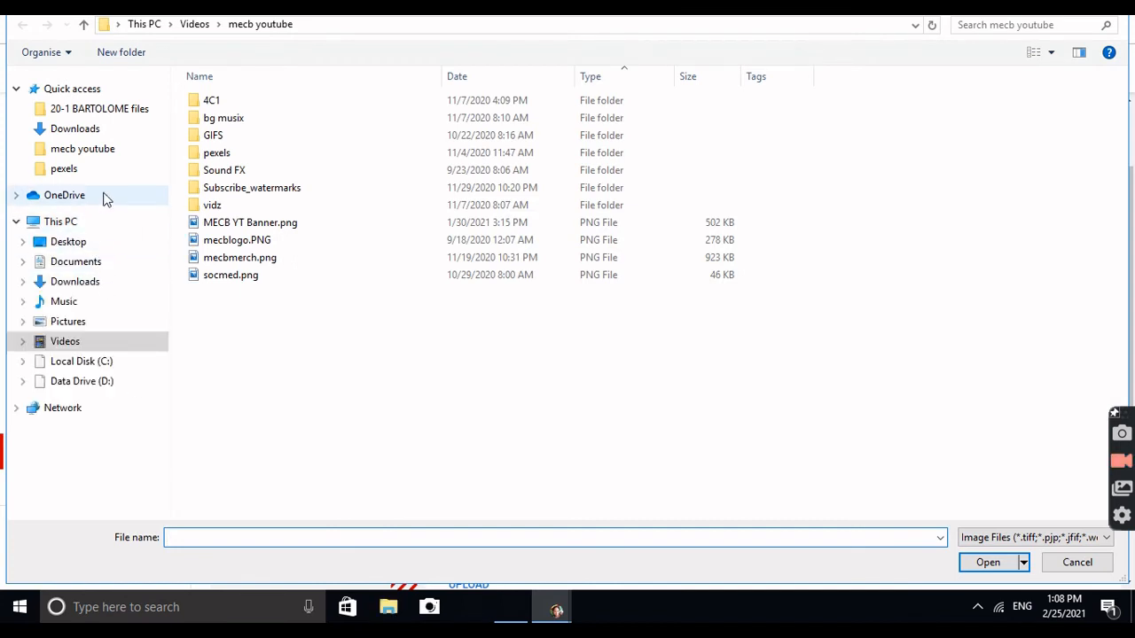
left_click(105, 281)
left_click(211, 538)
type("yell")
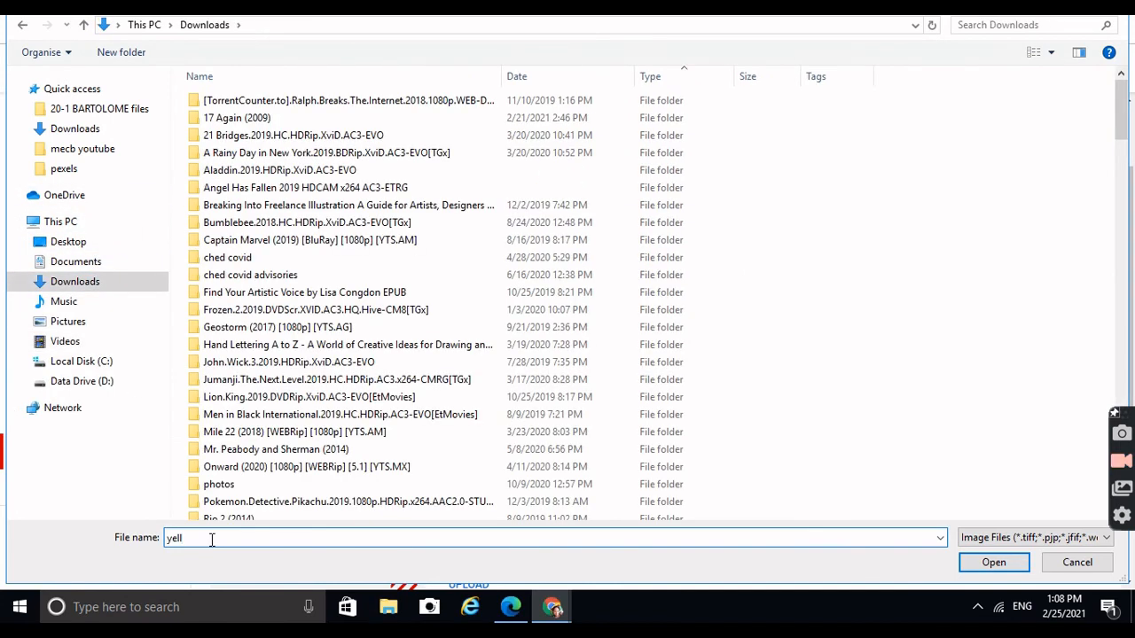
type("ow")
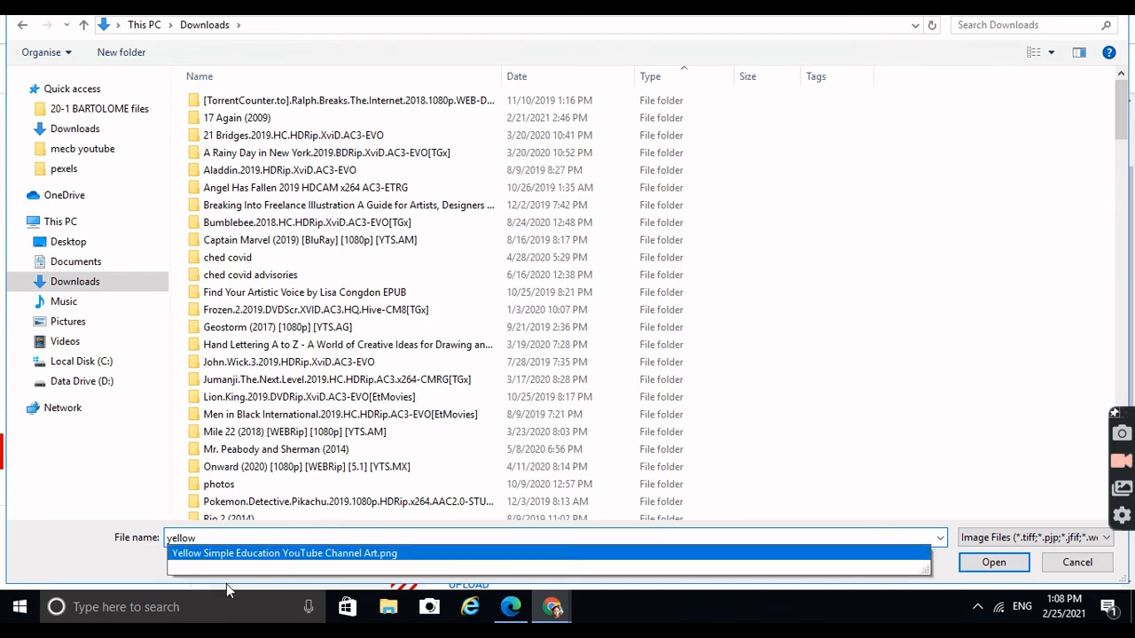
left_click(263, 554)
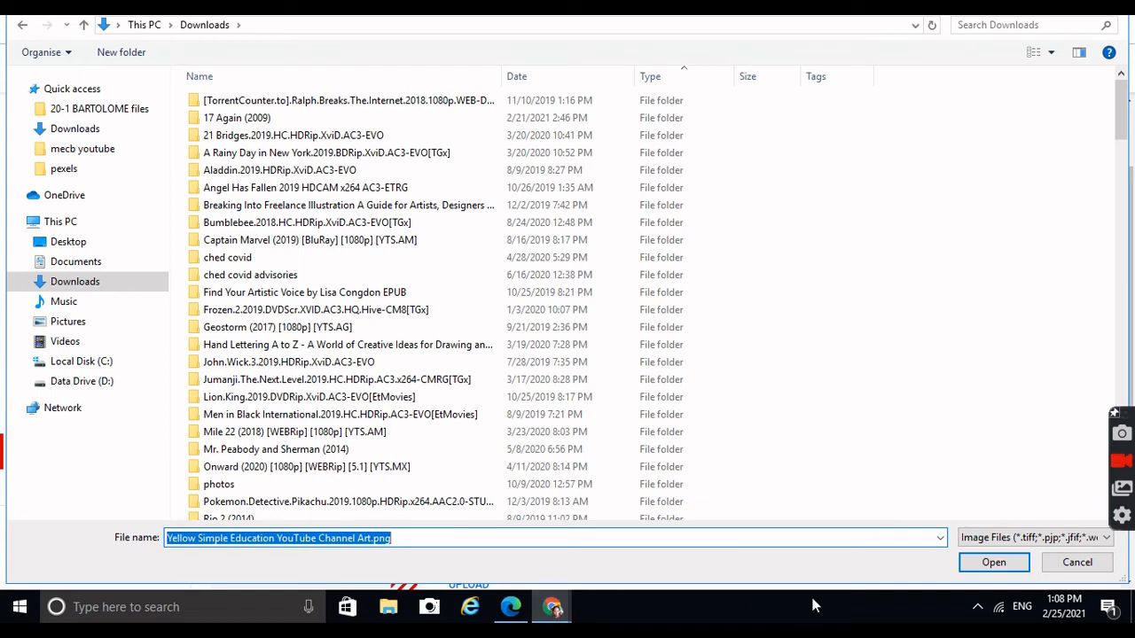
left_click(973, 572)
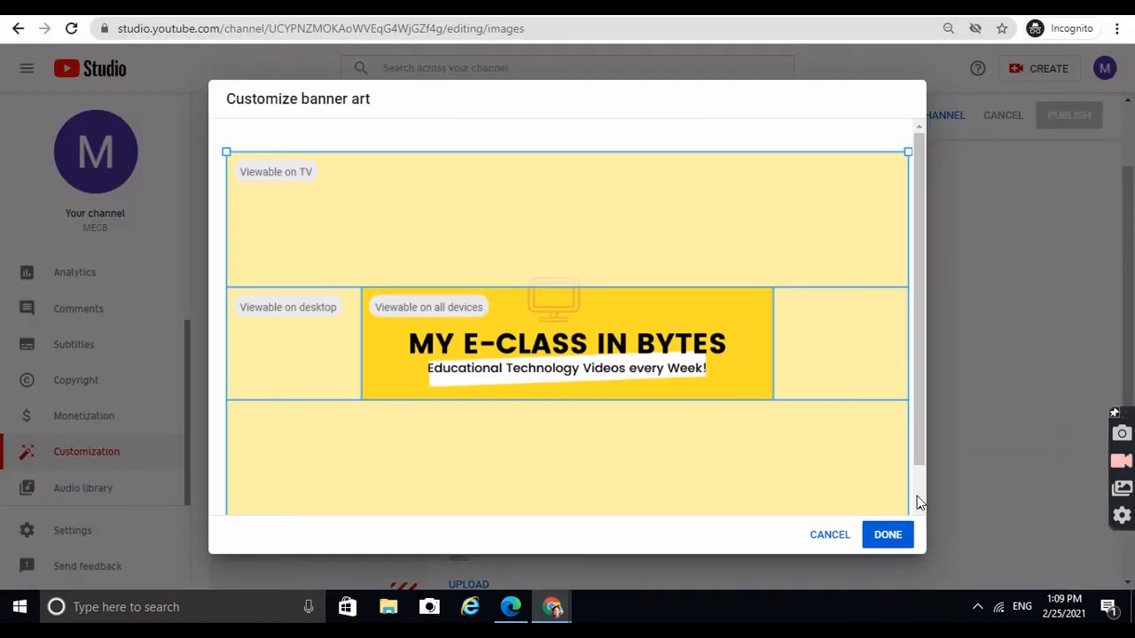